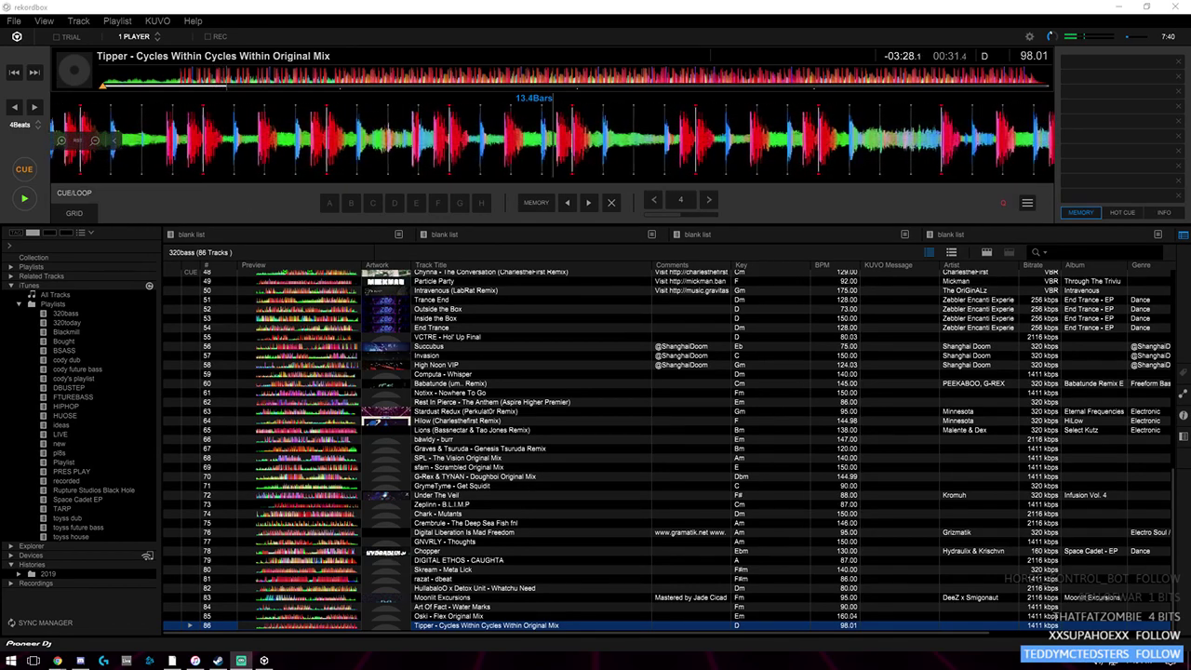
- Bring iTunes forward and scroll through all the songs in its library
left_click(196, 661)
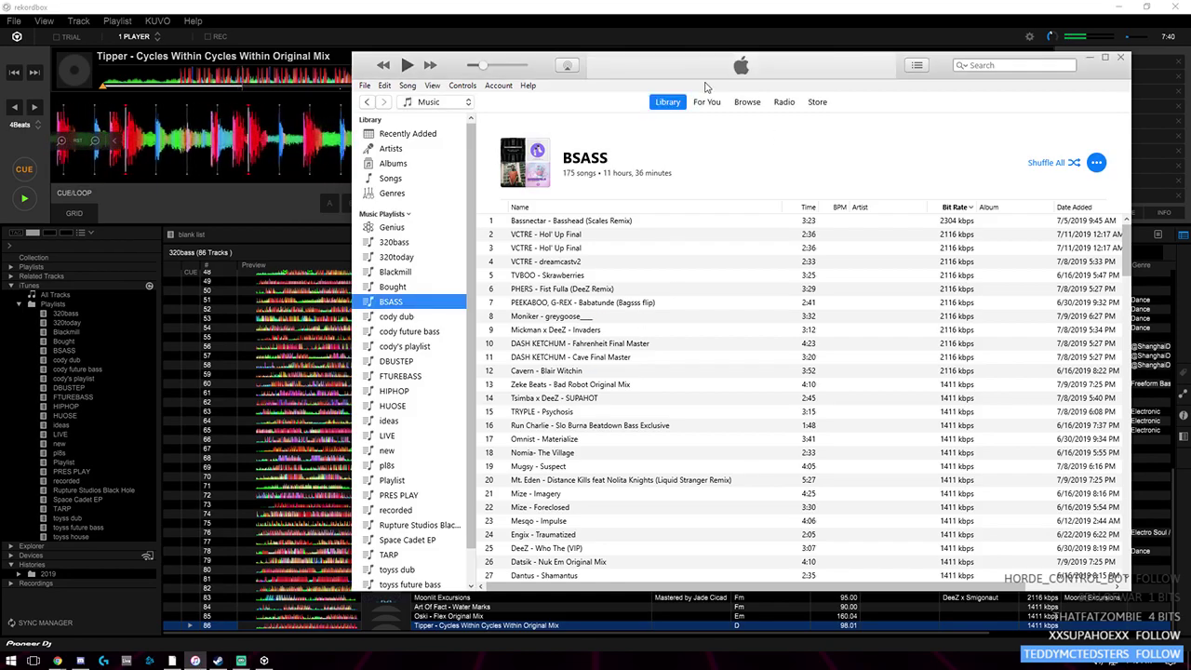
left_click(415, 178)
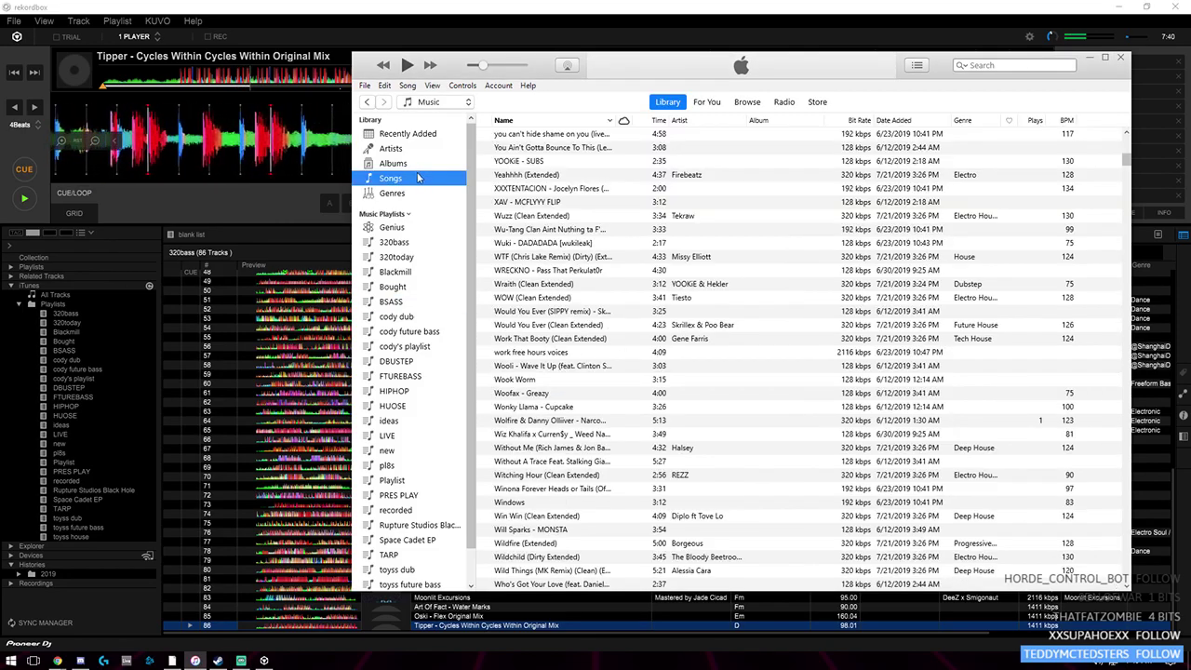
scroll(665, 317, "down", 10)
scroll(681, 340, "down", 10)
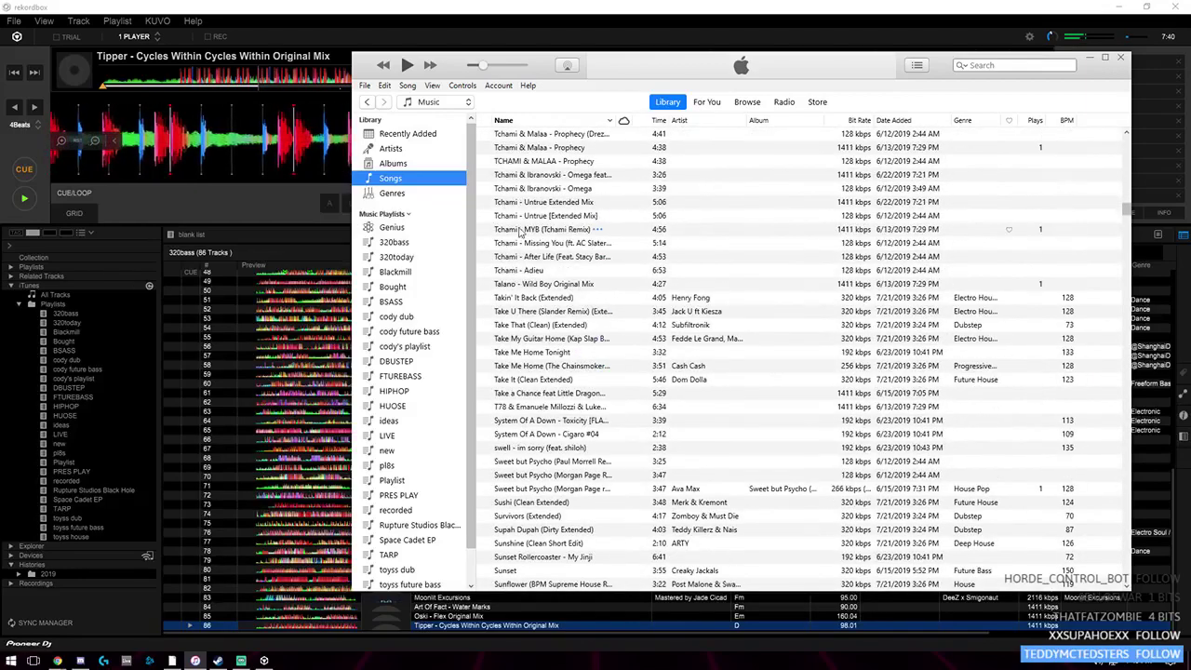
- Look over the 87-song 320bass playlist, then show the DBUSTEP playlist in rekordbox
left_click(400, 242)
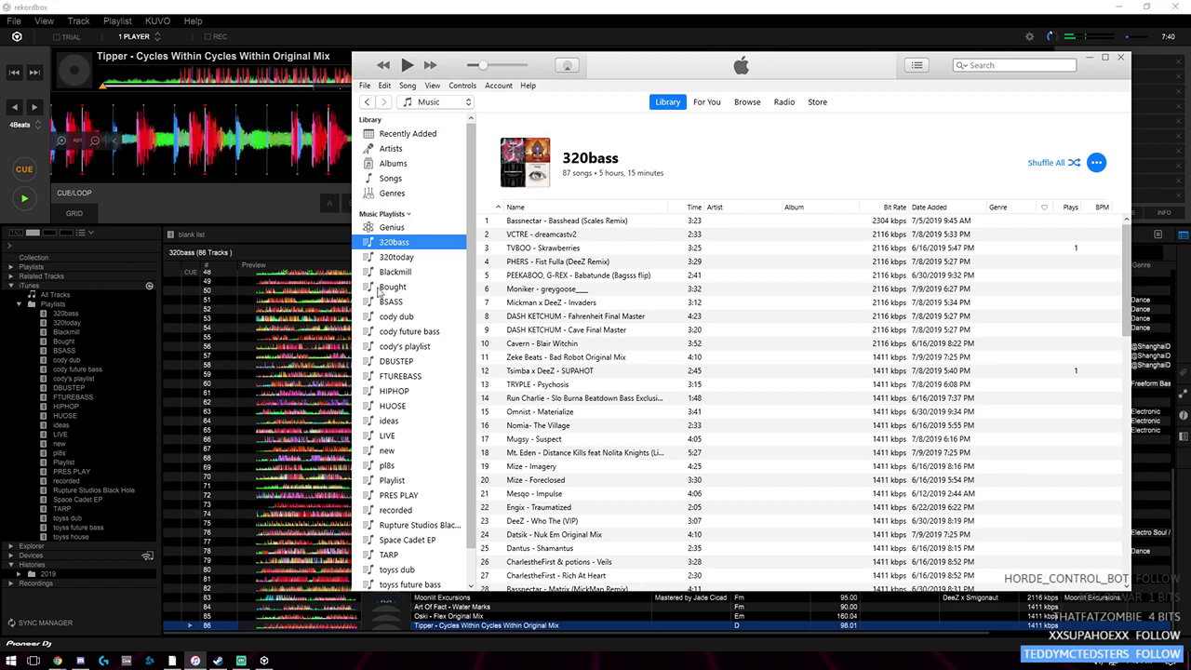
scroll(577, 391, "down", 5)
scroll(431, 406, "down", 1)
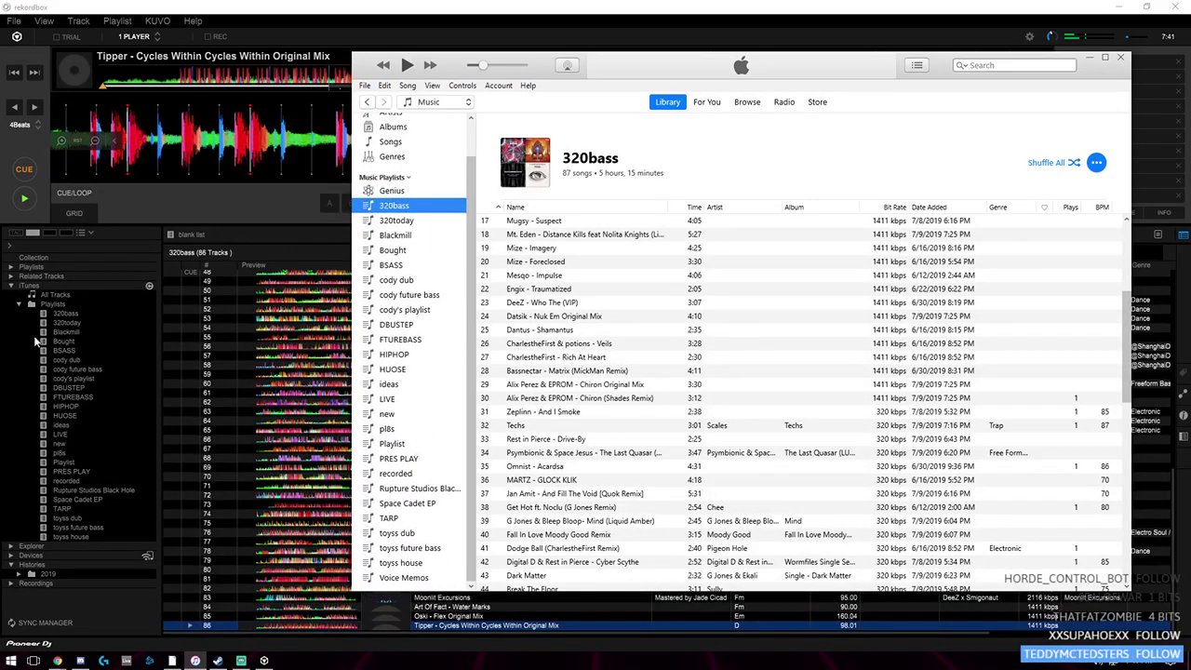
left_click(99, 385)
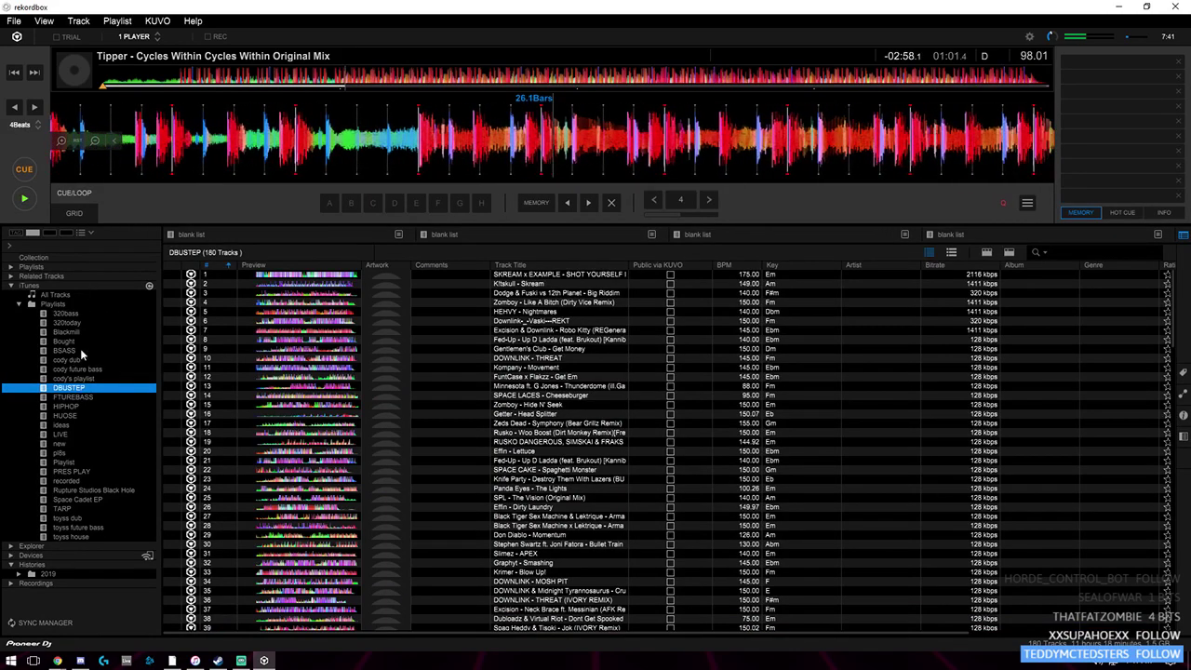
- Browse the iTunes 320bass, BSASS, FTUREBASS, HIPHOP and DBUSTEP playlists in rekordbox
left_click(67, 315)
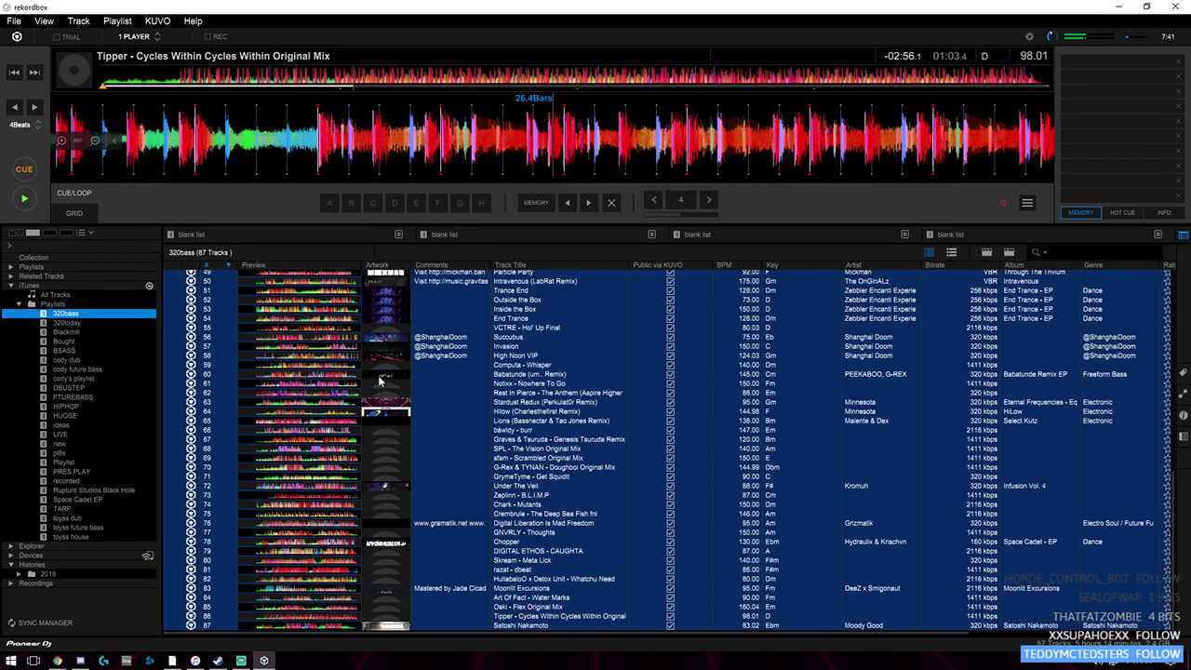
left_click(557, 385)
left_click(91, 352)
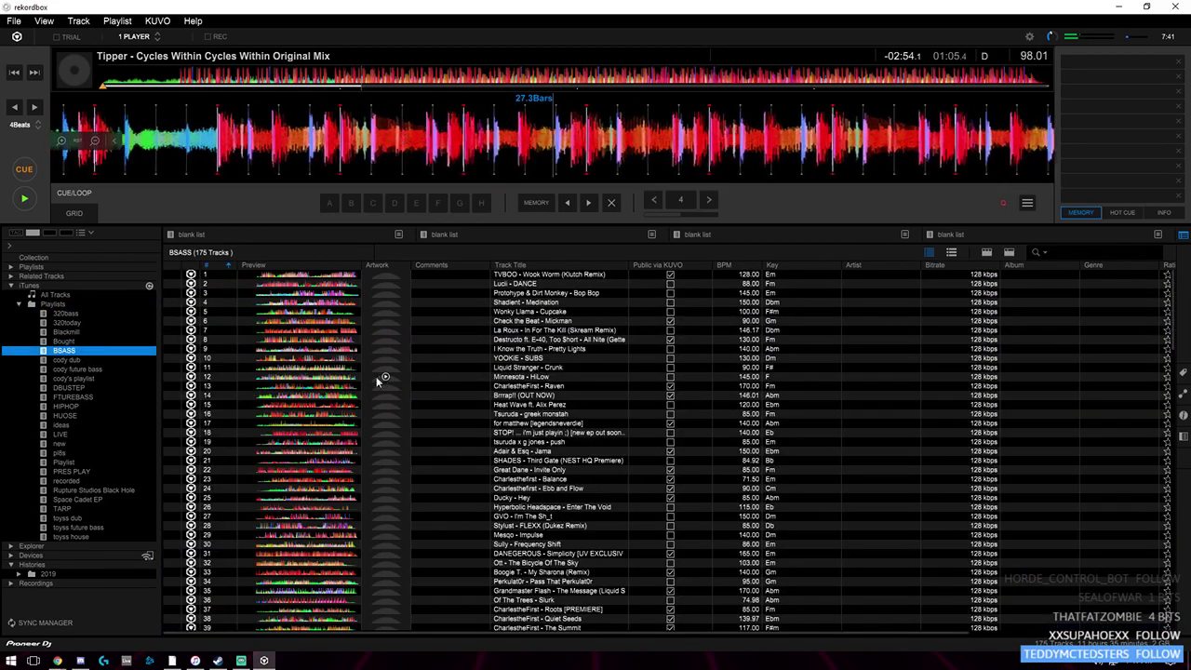
left_click(89, 395)
left_click(77, 407)
left_click(82, 394)
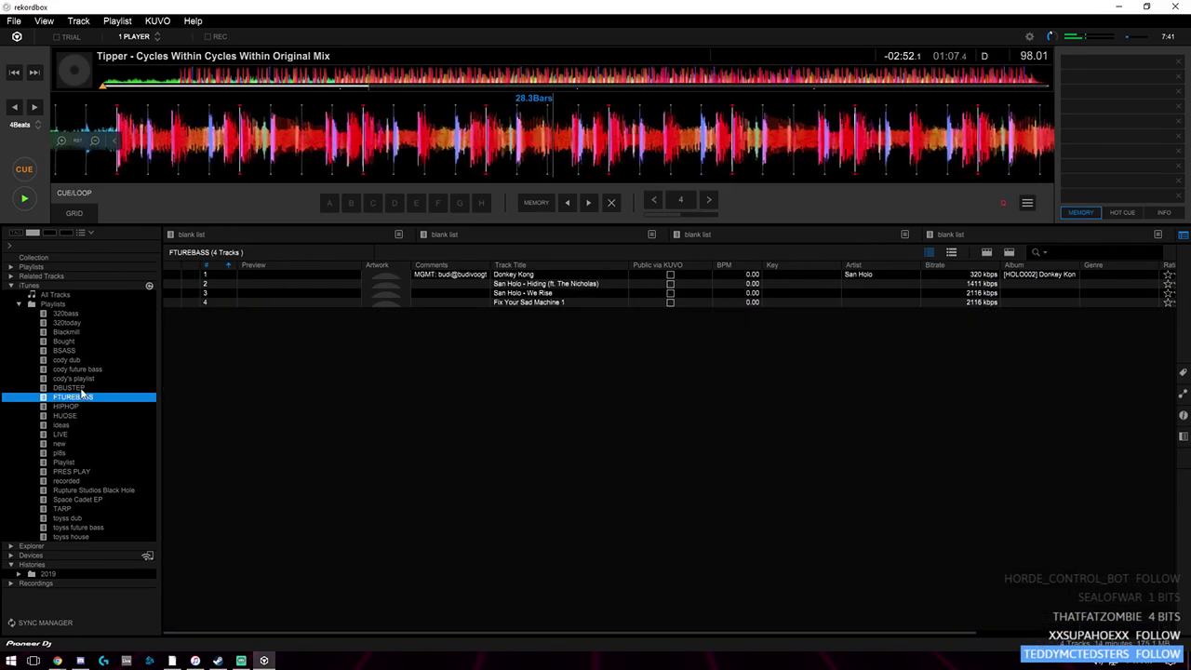
left_click(82, 388)
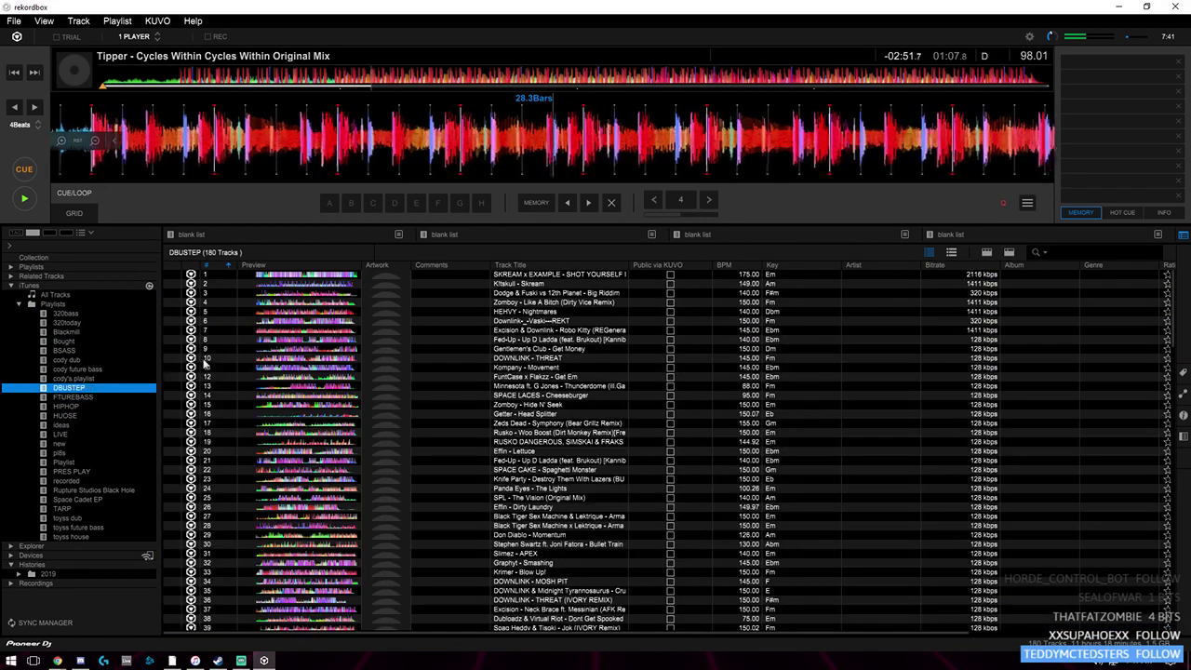
- Browse toyss, Space Cadet EP, Rupture Studios, Bought and BSASS, then scroll the 61-track HIPHOP list
left_click(71, 527)
left_click(69, 519)
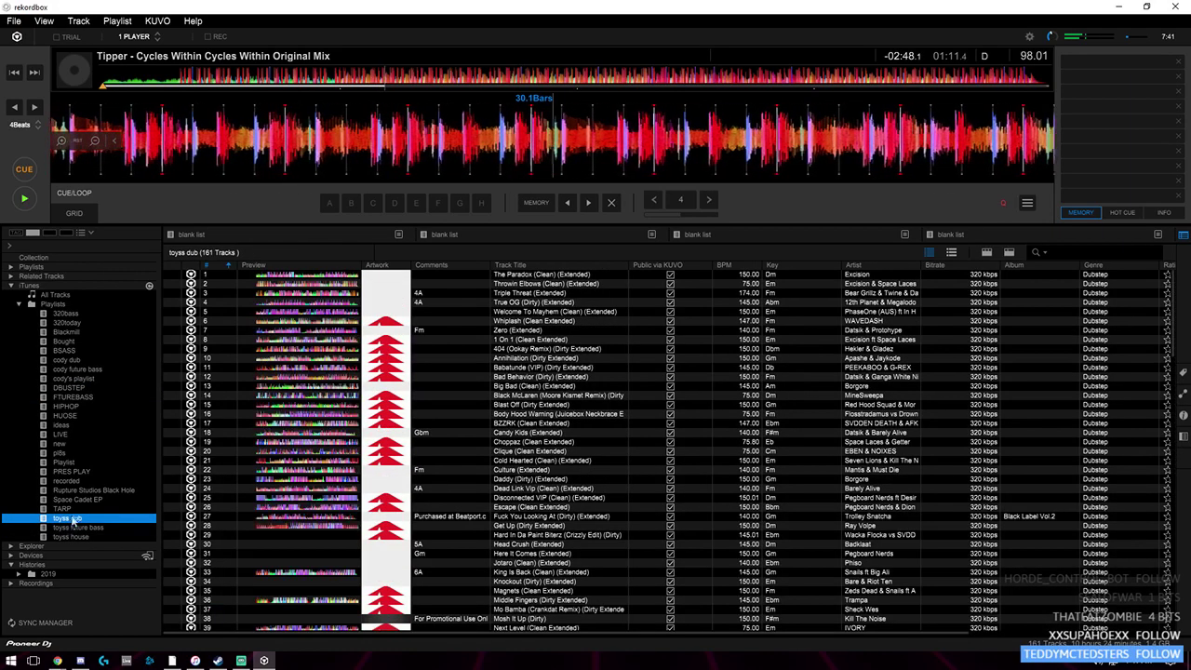
left_click(75, 499)
left_click(79, 490)
left_click(91, 343)
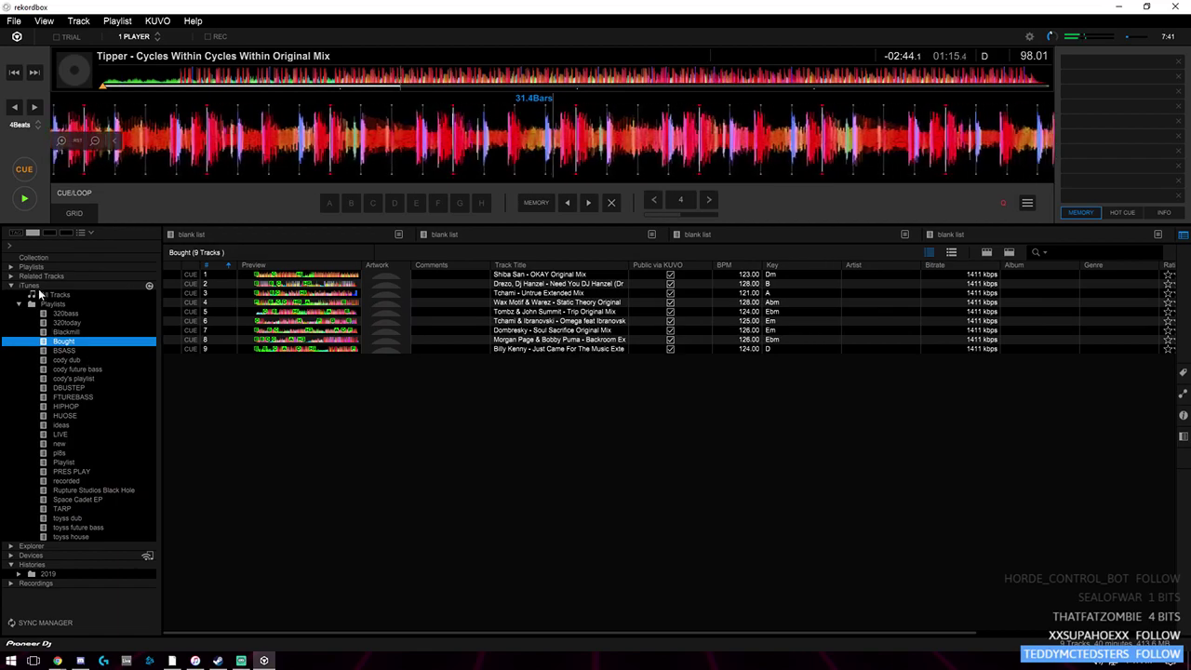
left_click(66, 351)
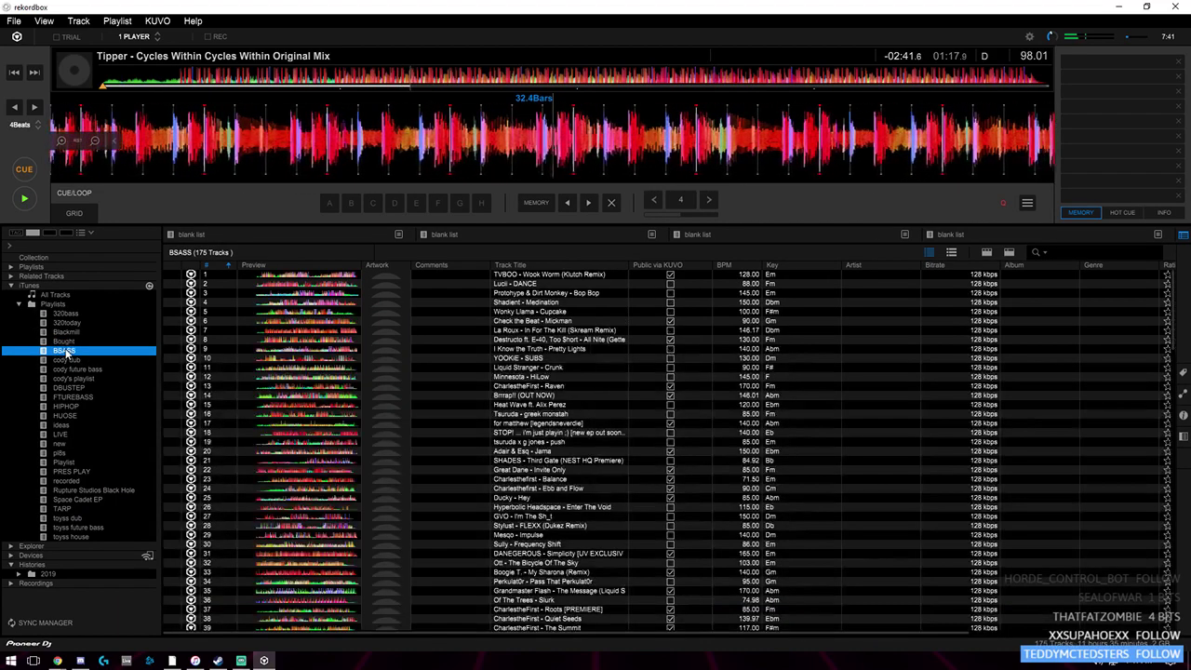
left_click(61, 406)
scroll(270, 419, "down", 7)
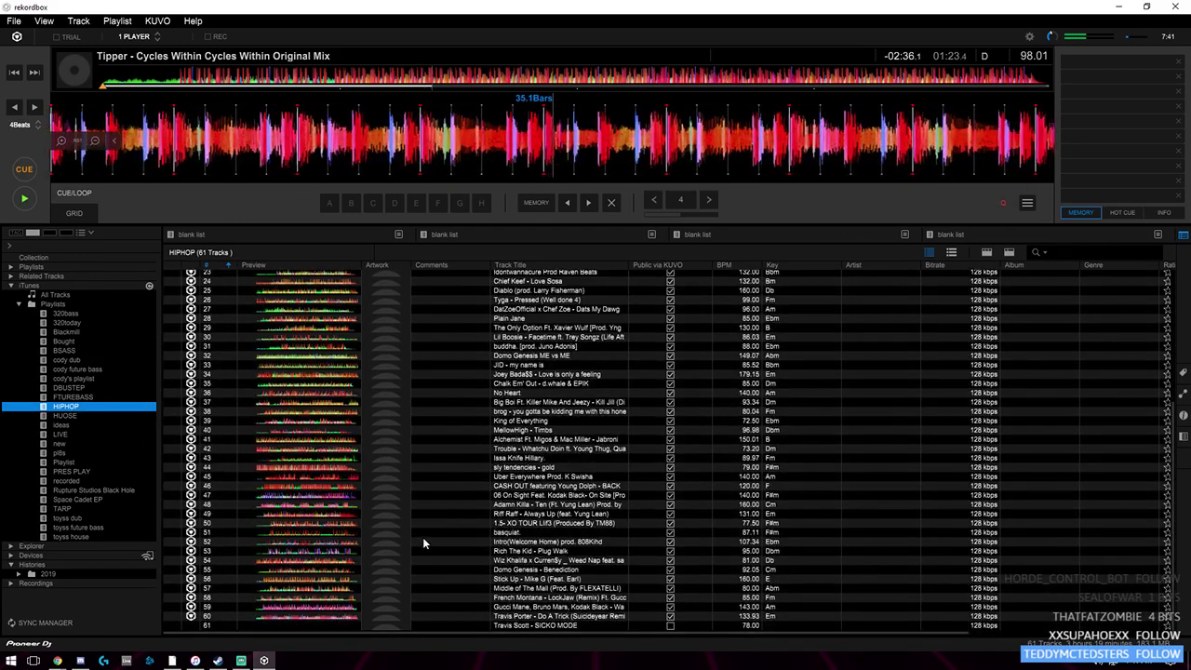
- Drag track 61 SICKO MODE up the HIPHOP list so it analyses to 77.48 BPM, Ebm
left_click(272, 628)
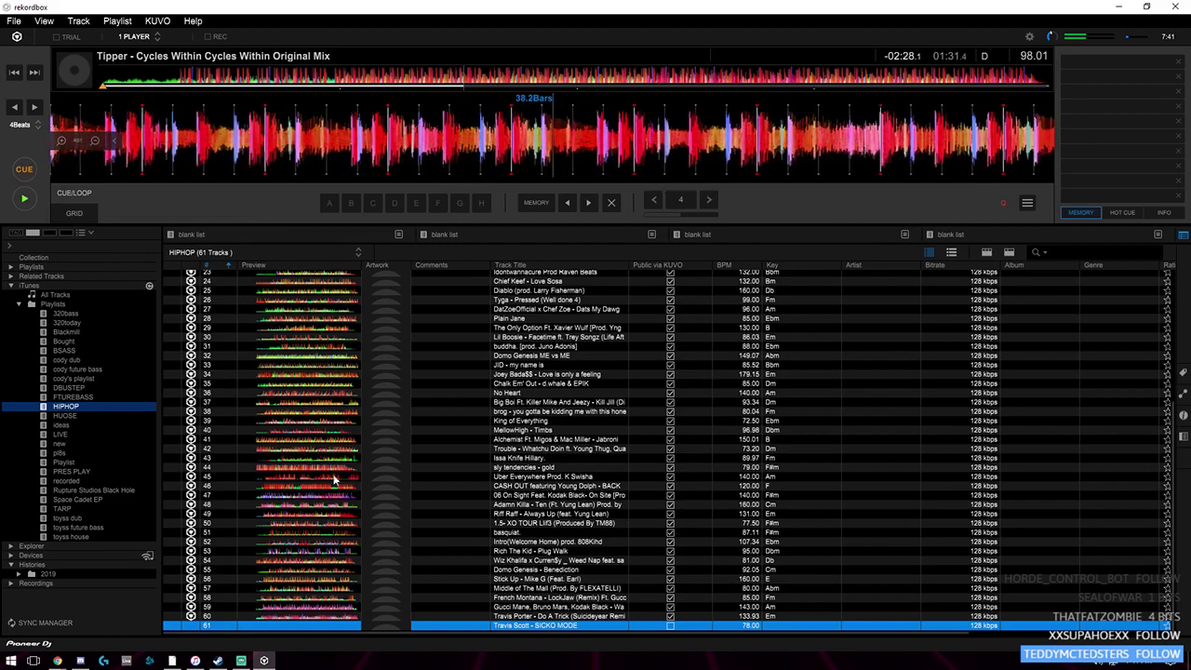
left_click(292, 560)
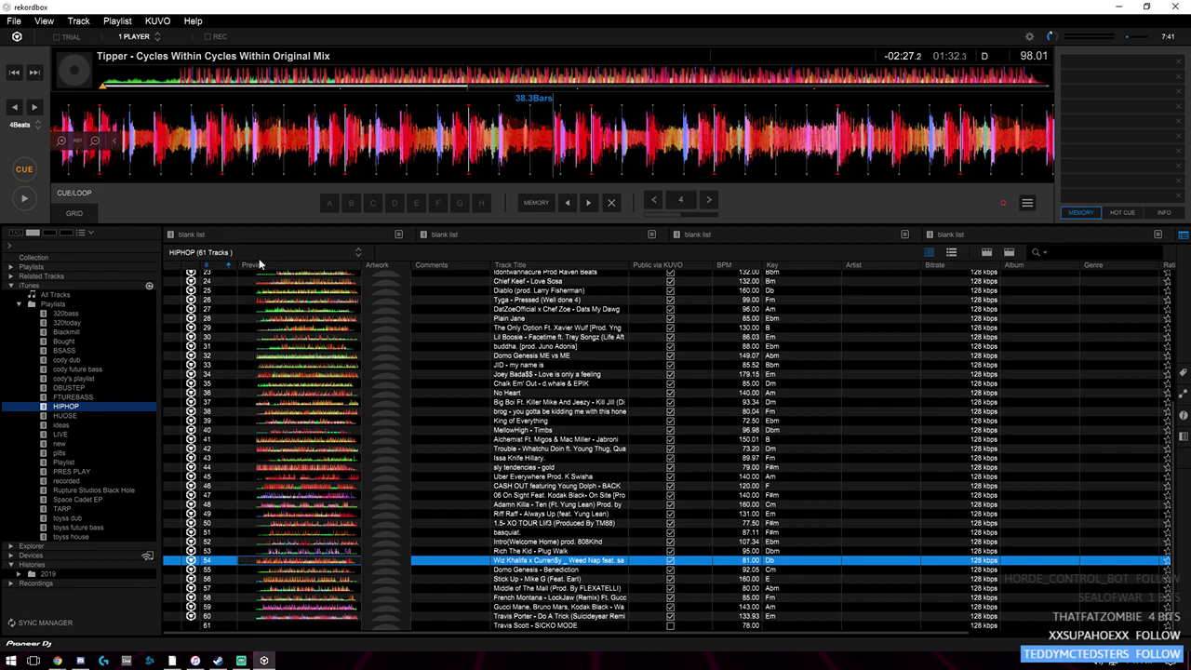
left_click(309, 623)
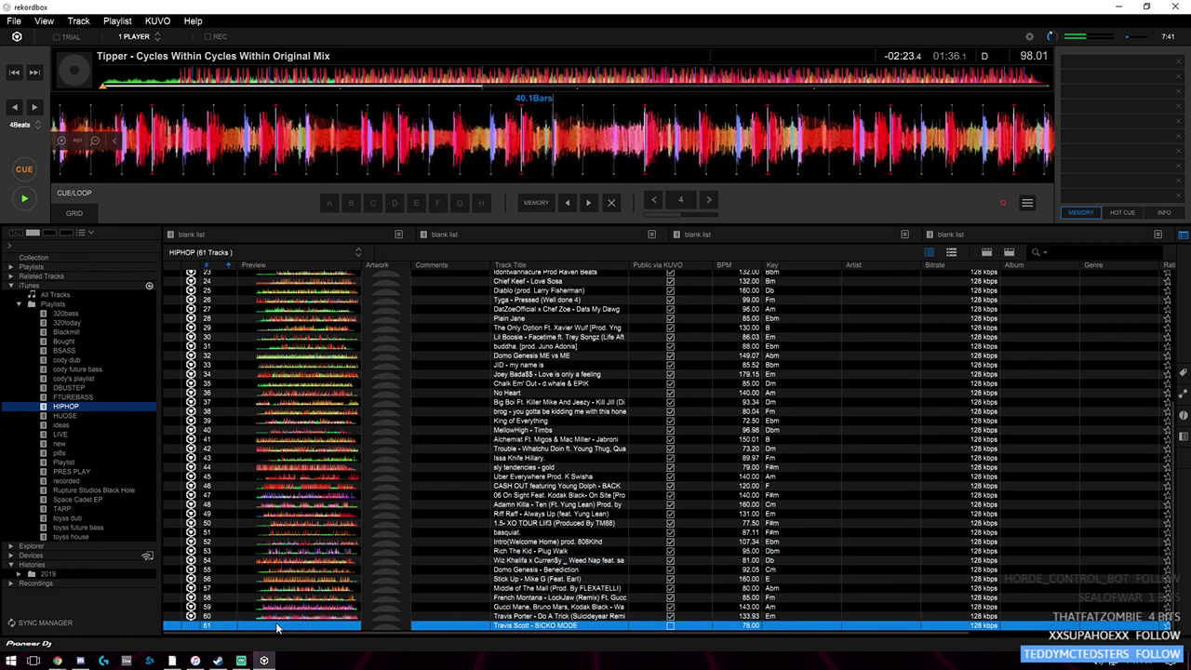
left_click_drag(276, 629, 55, 255)
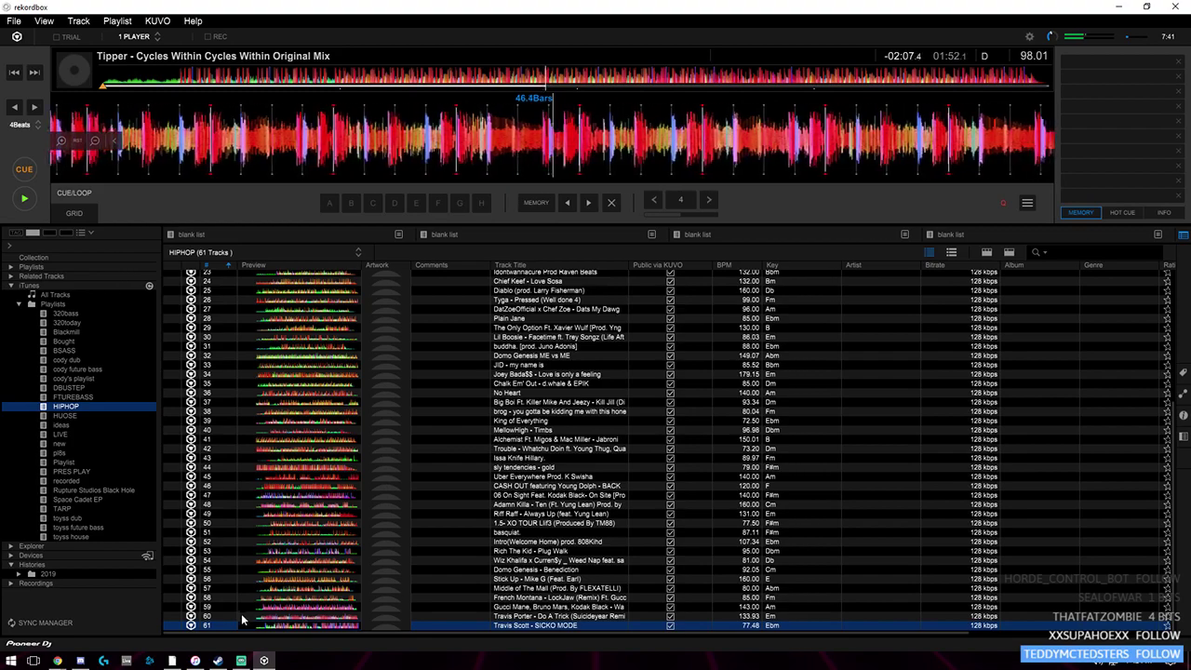
- Select all 61 HIPHOP tracks and drag them toward the playlist tree
left_click(240, 318)
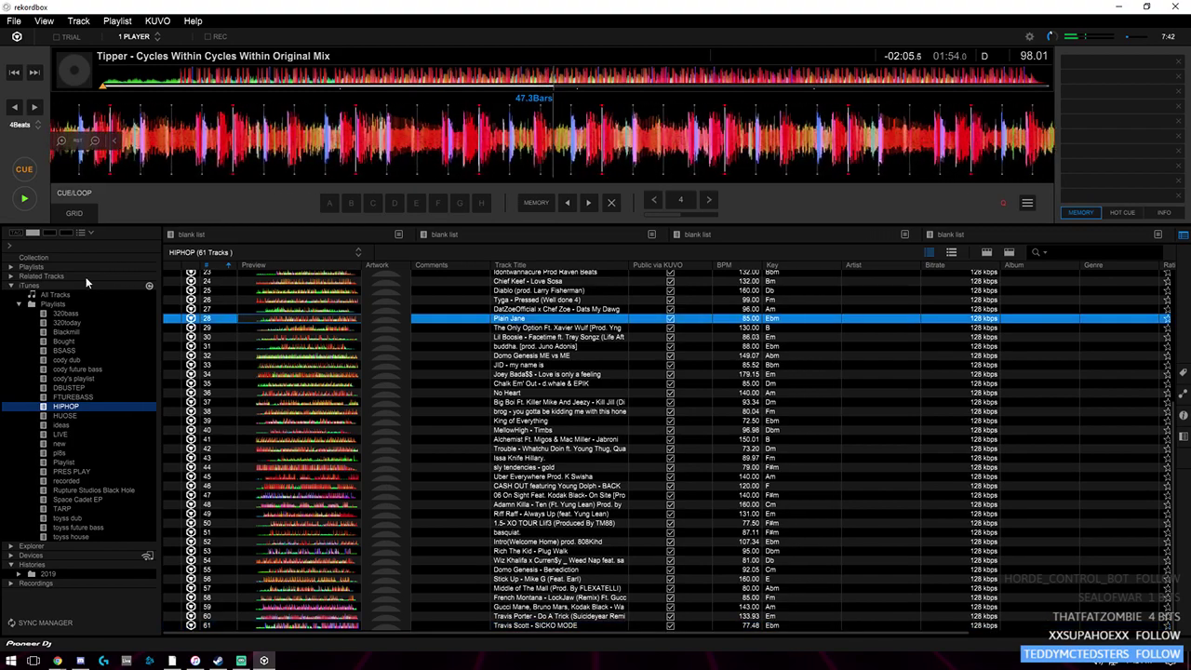
left_click(233, 626)
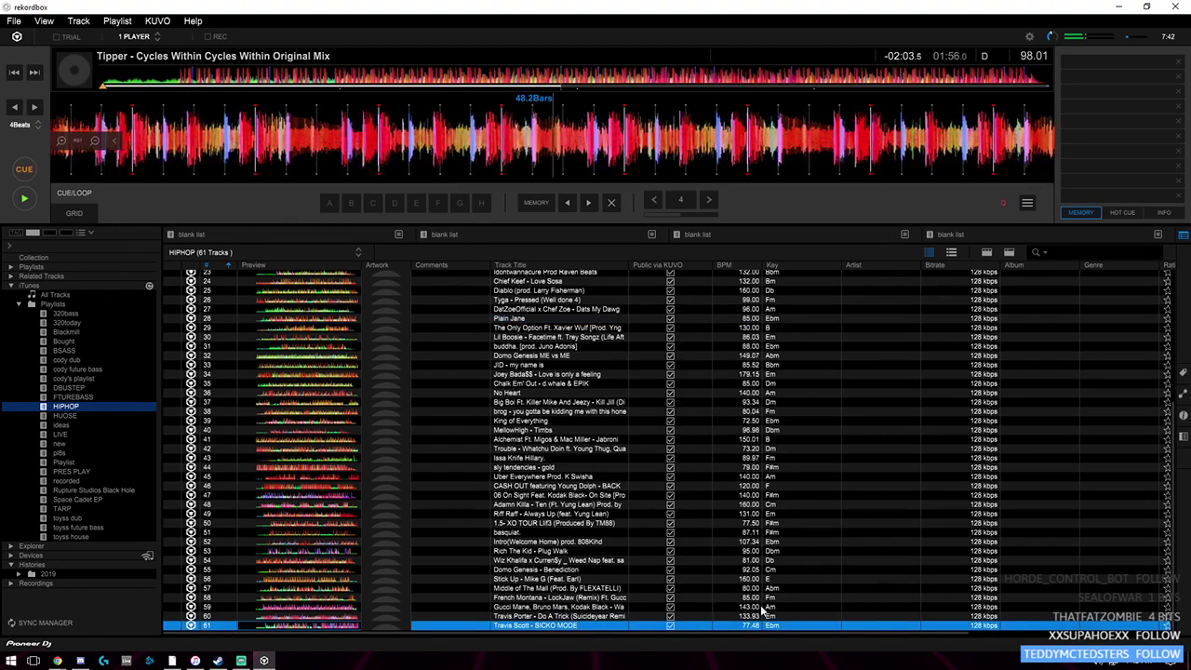
scroll(335, 426, "up", 7)
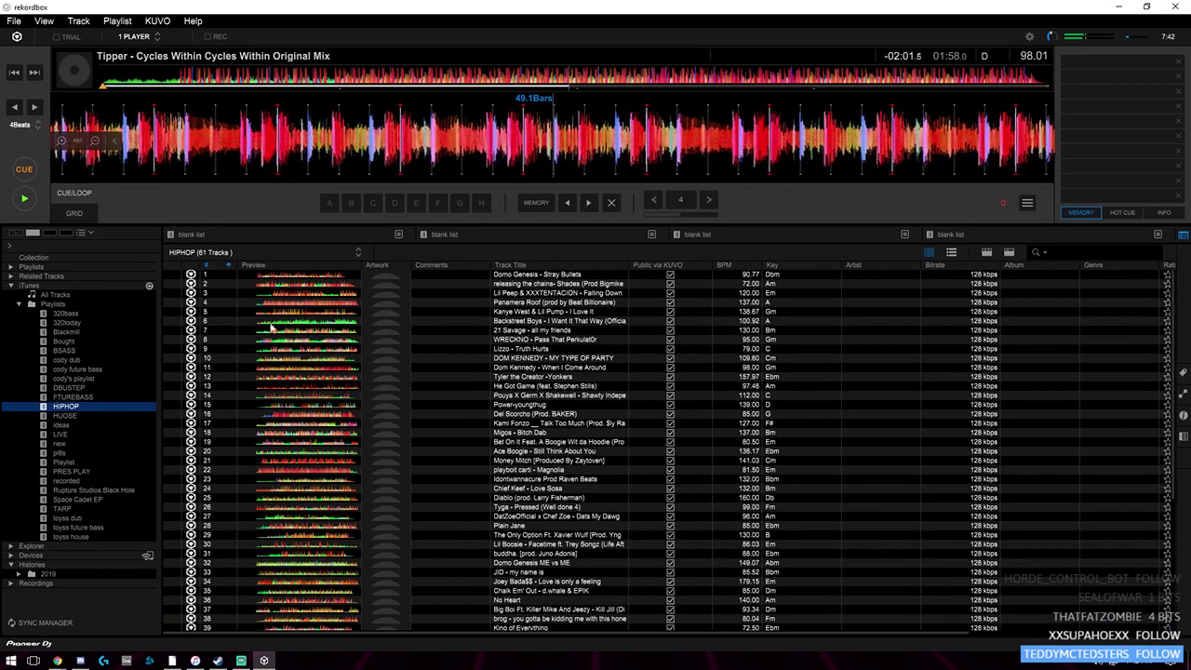
key("ctrl+a")
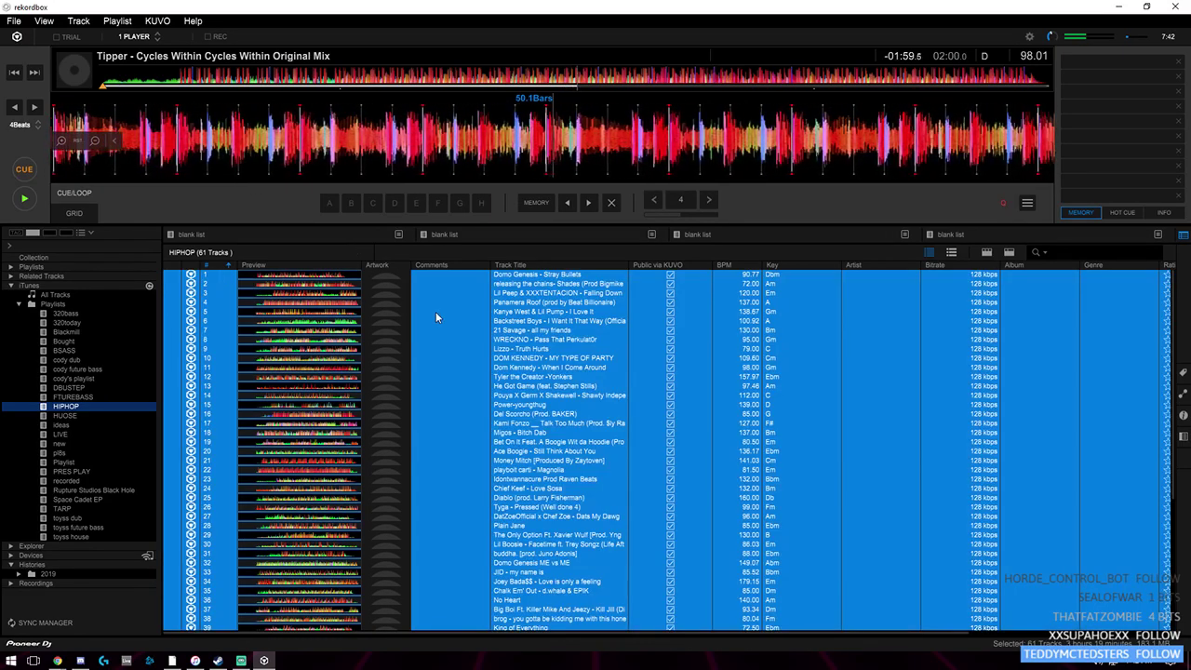
left_click_drag(430, 321, 430, 349)
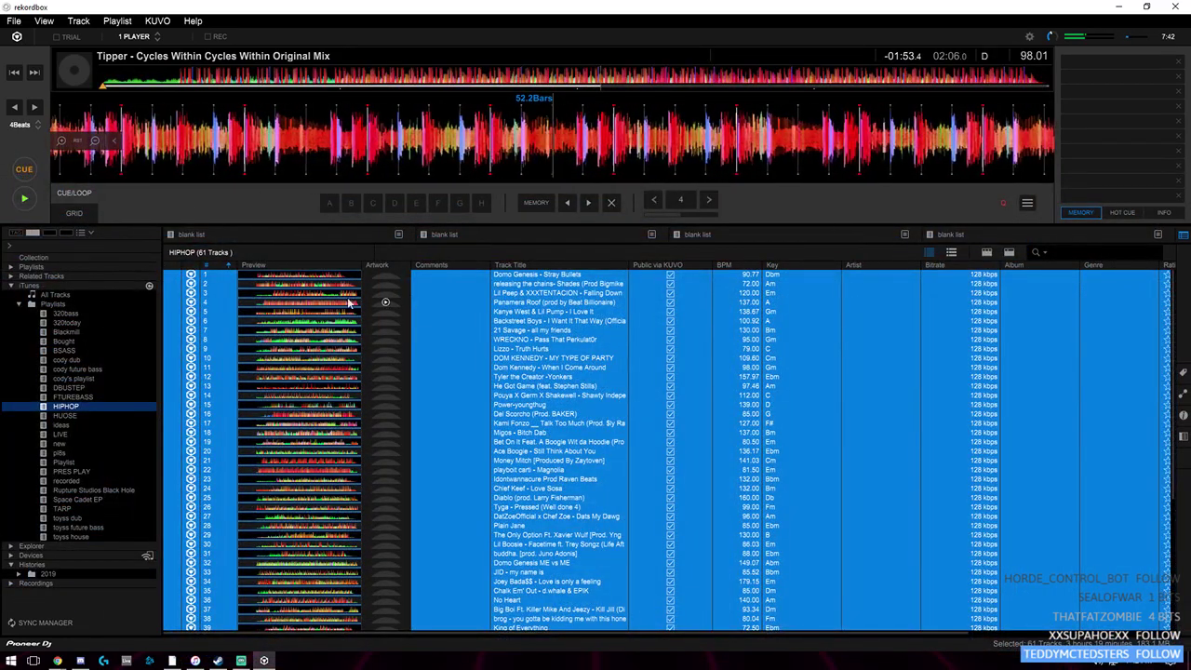
- Show the full 1394-track Collection and scroll through it
left_click(116, 260)
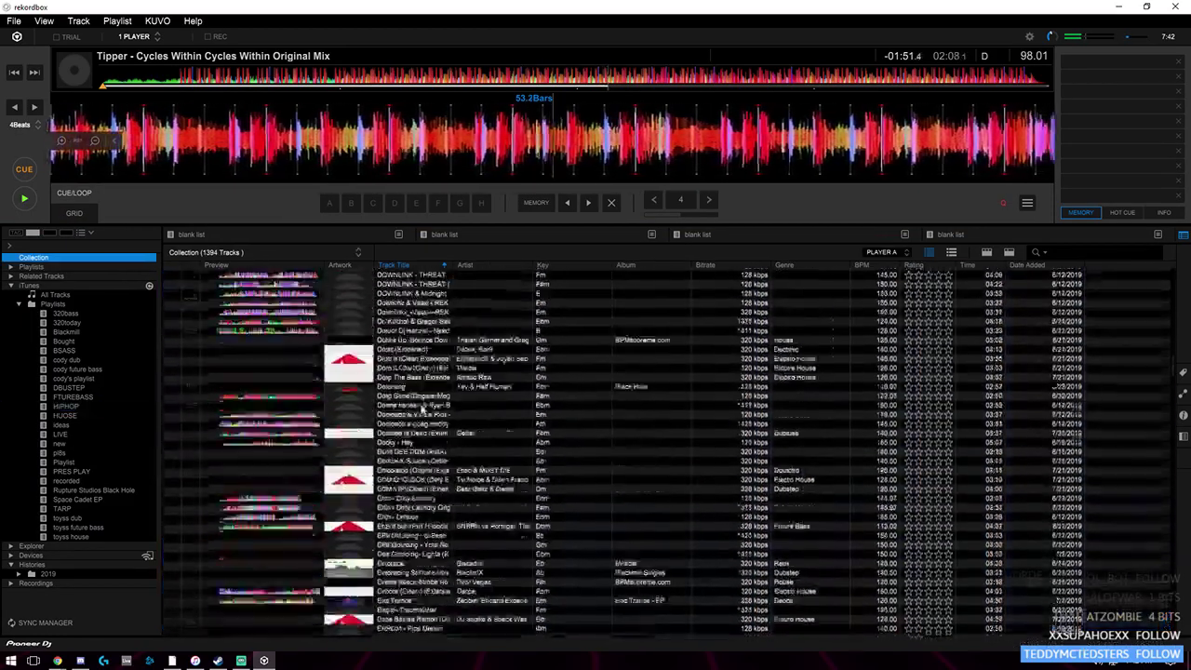
scroll(422, 407, "down", 20)
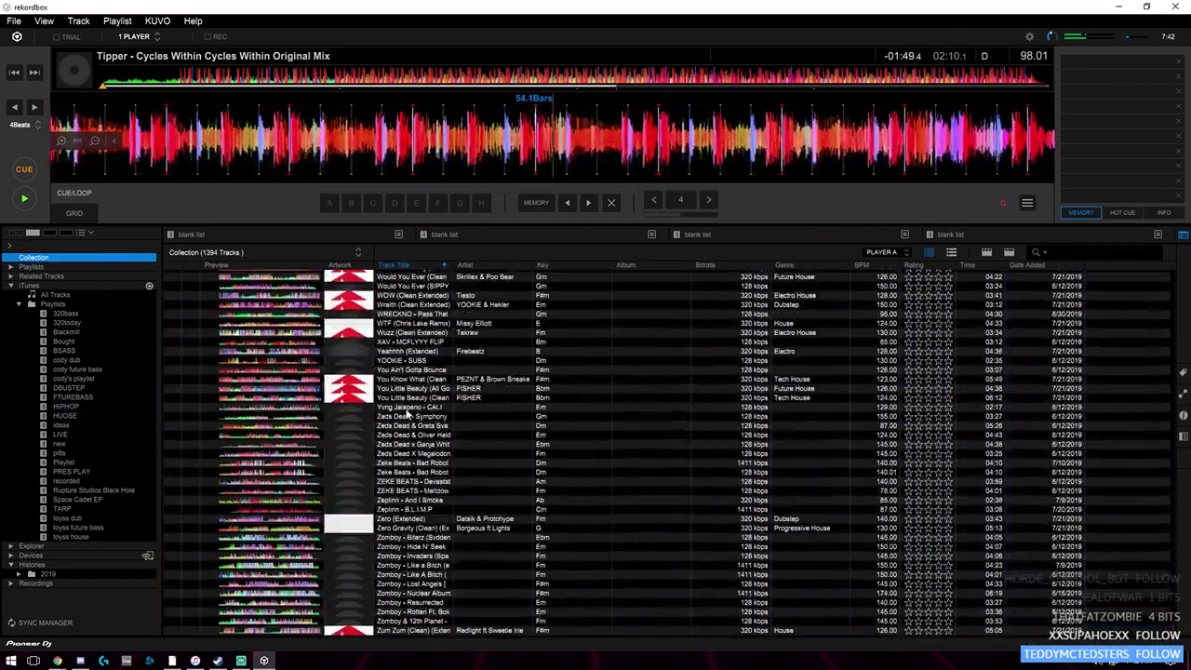
scroll(198, 373, "up", 20)
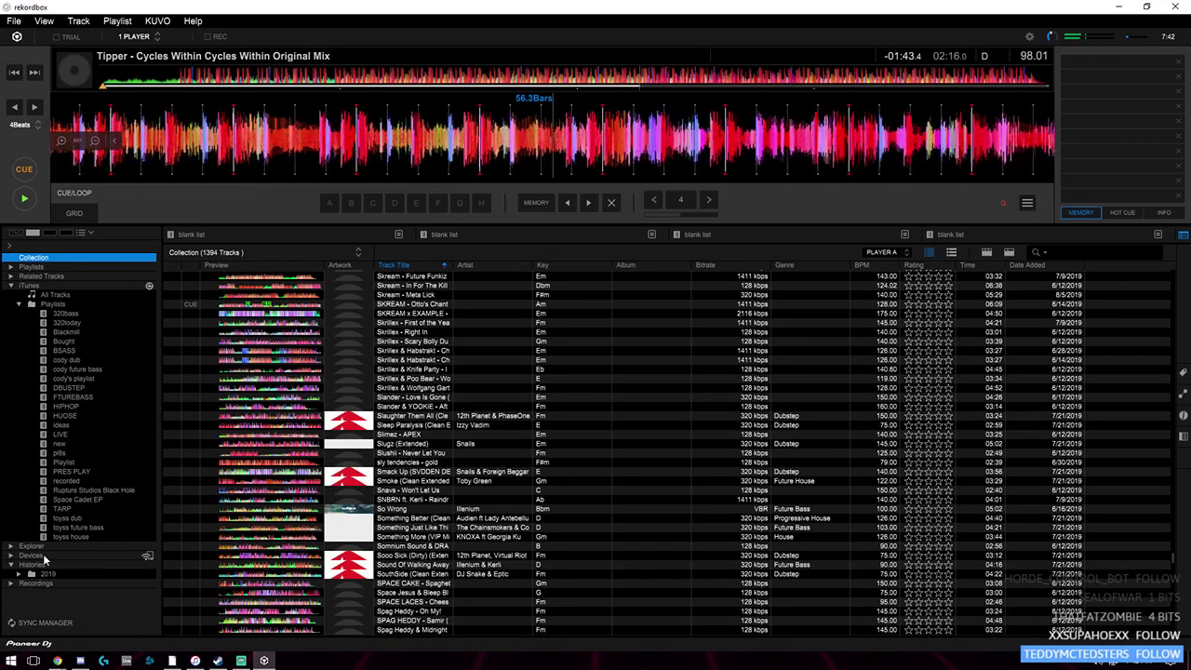
- Browse the Blackmill, 320today, HIPHOP, HUOSE, FTUREBASS and BSASS playlists
left_click(13, 556)
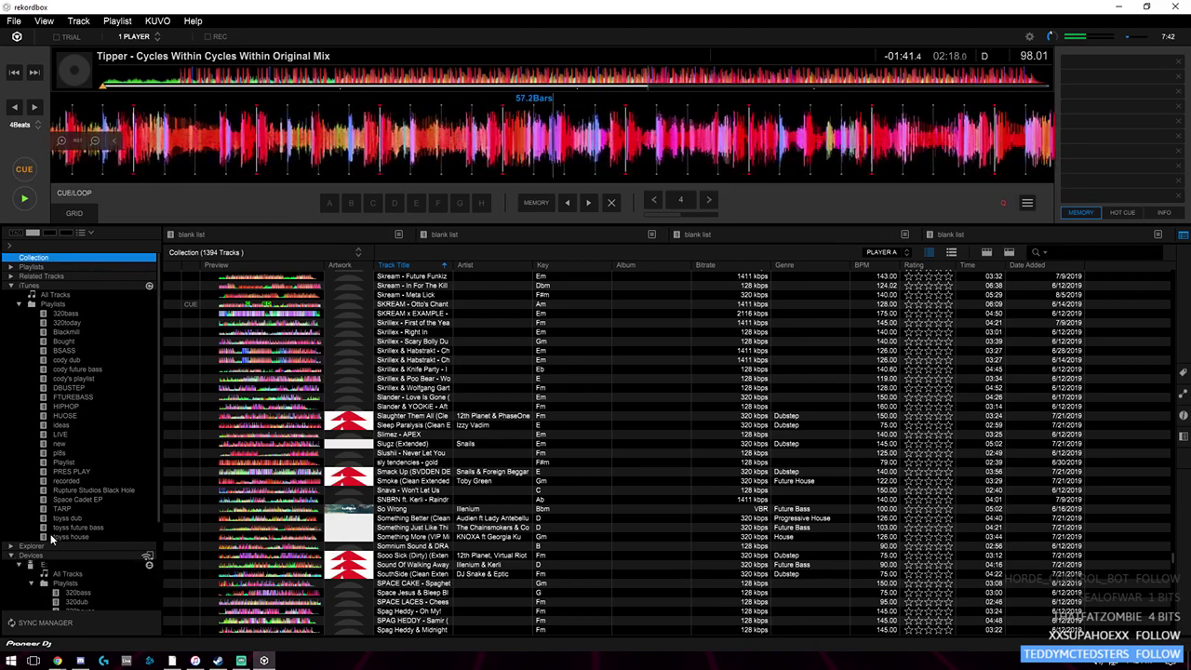
left_click(67, 331)
left_click(83, 323)
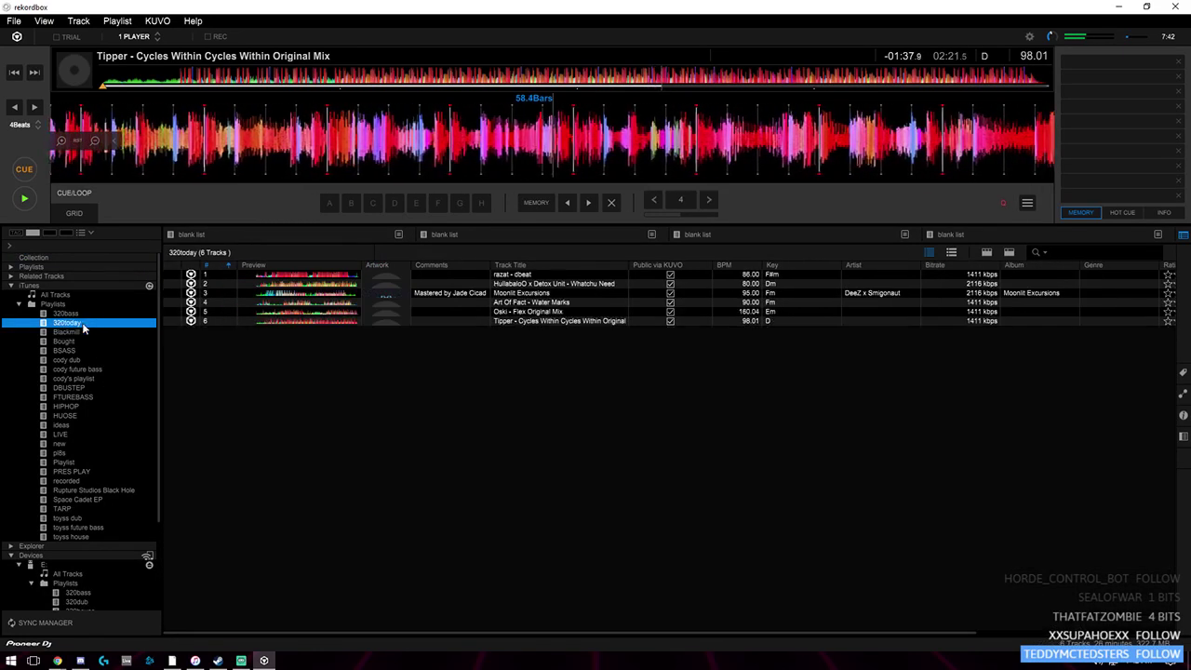
left_click(77, 407)
left_click(74, 416)
left_click(79, 397)
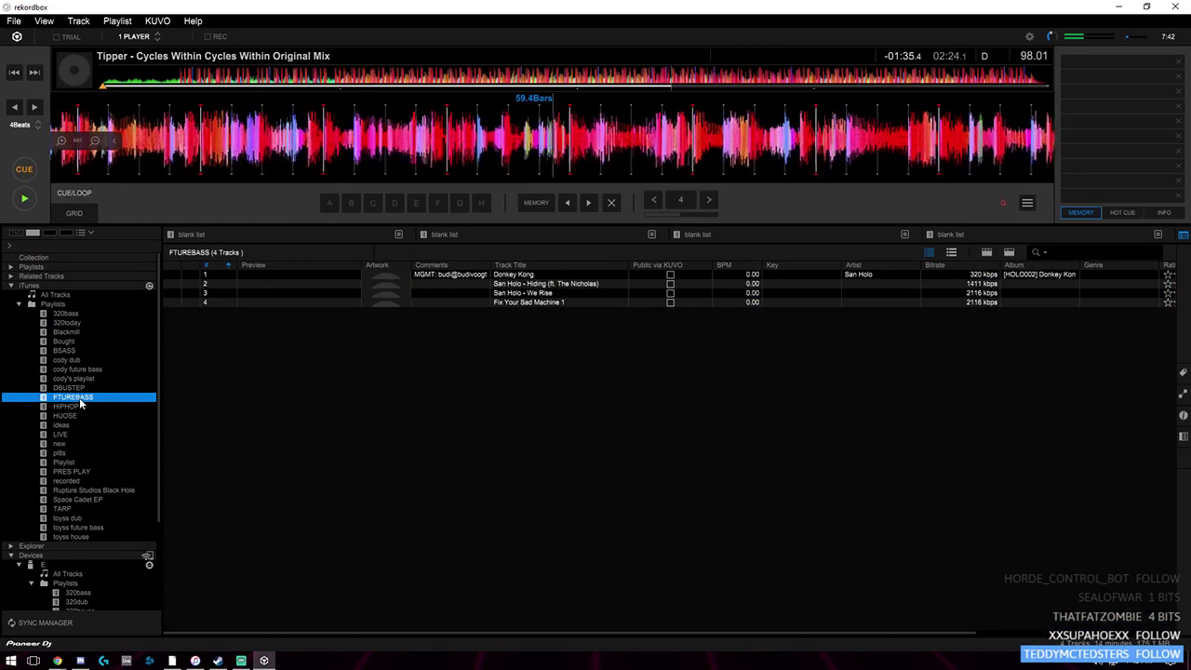
left_click(83, 351)
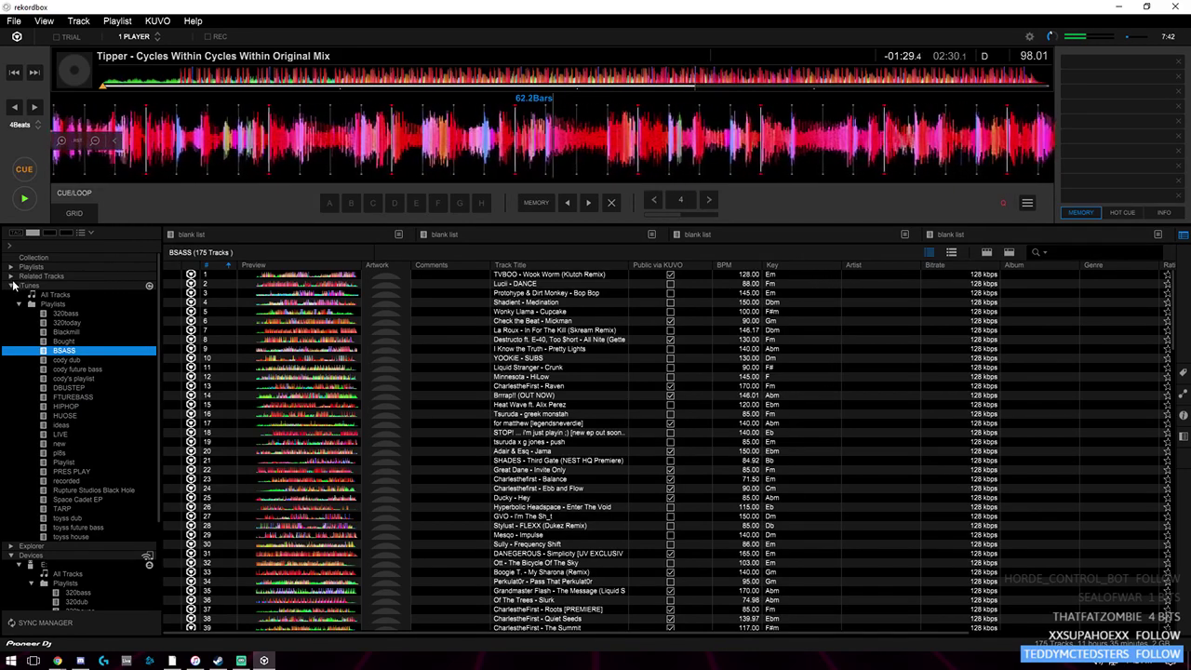
scroll(30, 442, "down", 3)
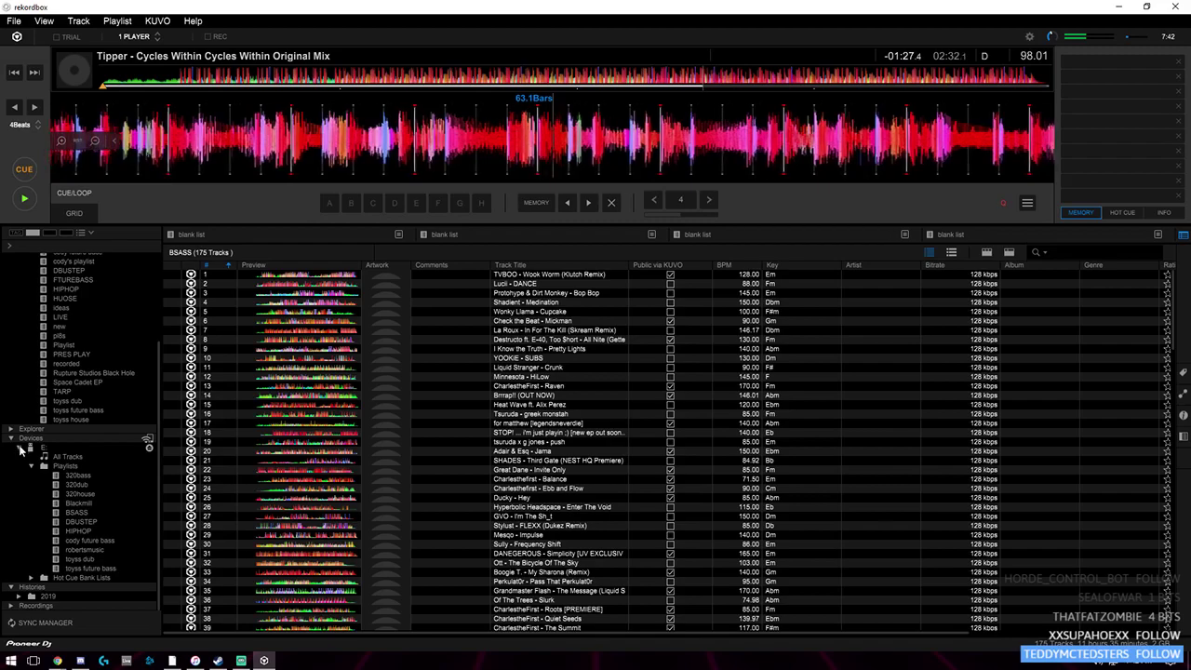
- Expand Devices and the E drive, then open the drive's Playlists folder
left_click(12, 439)
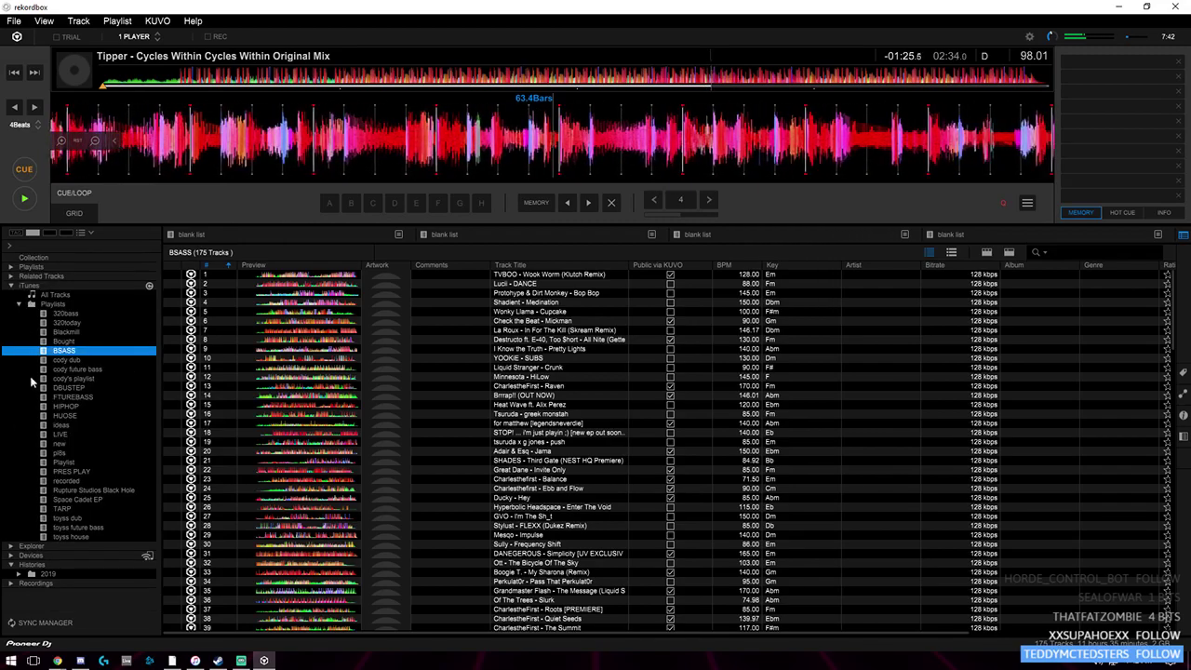
left_click(11, 556)
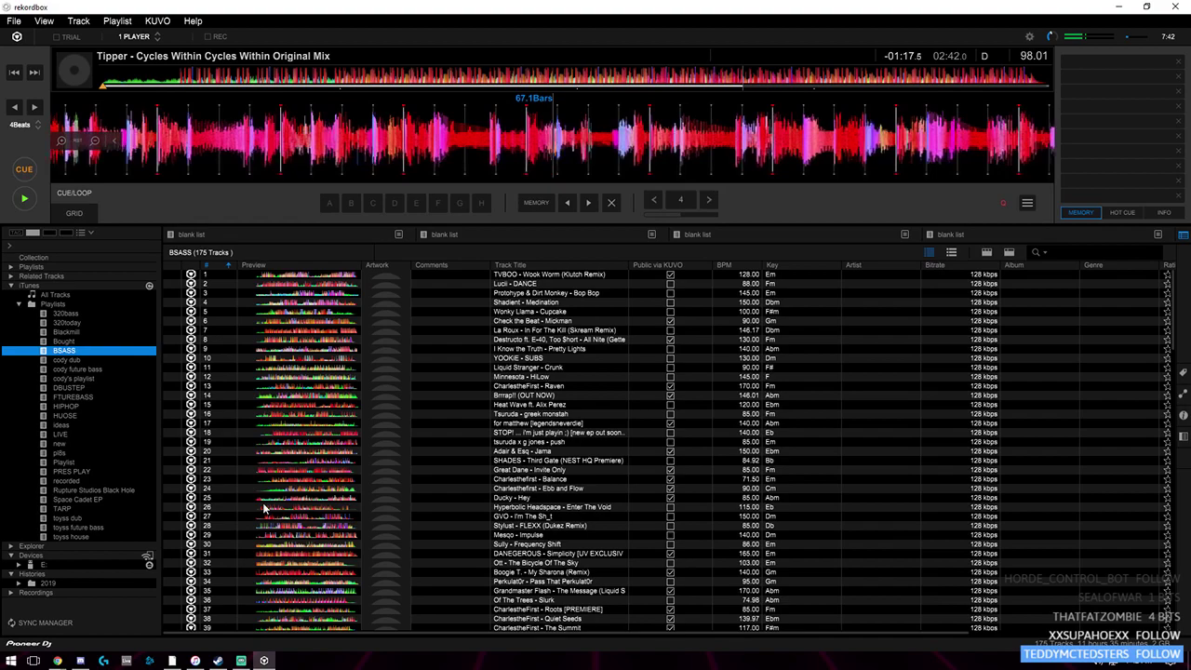
left_click(20, 566)
scroll(57, 605, "down", 4)
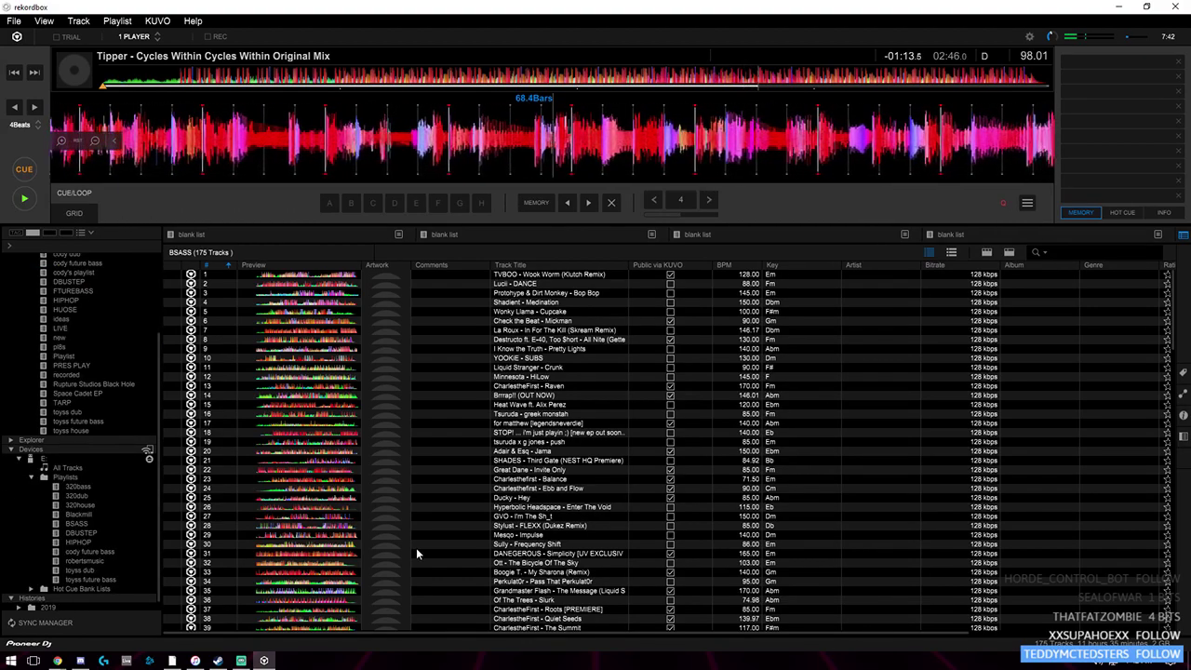
left_click(65, 478)
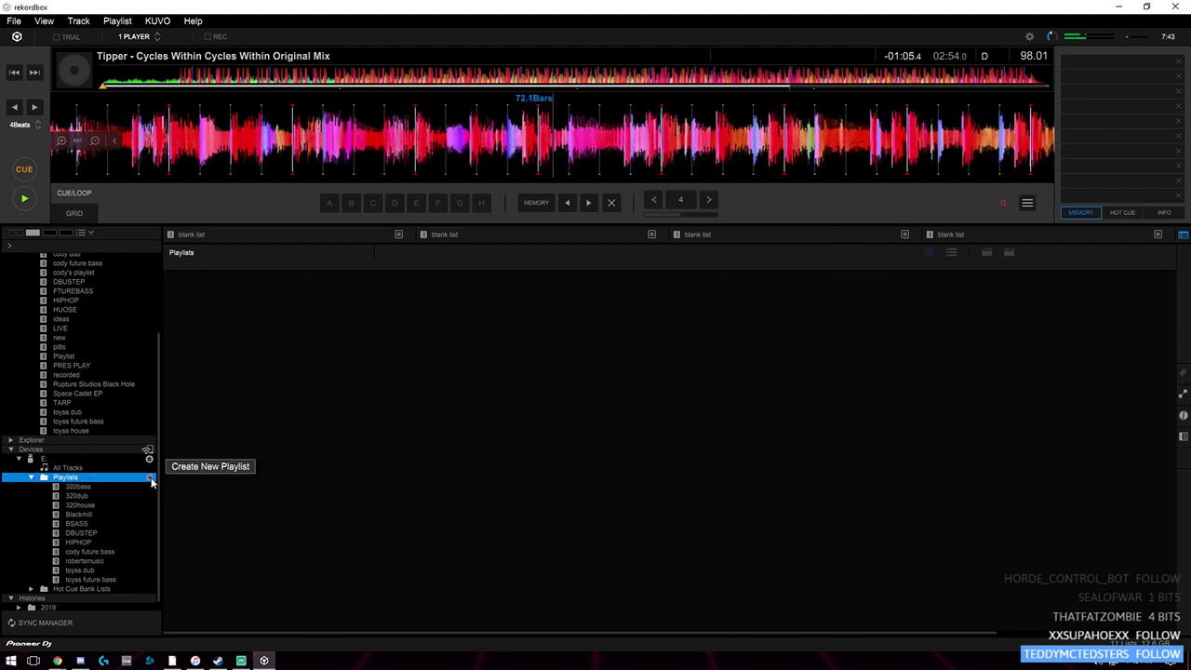
- Create a new playlist on the drive named oct25
left_click(150, 478)
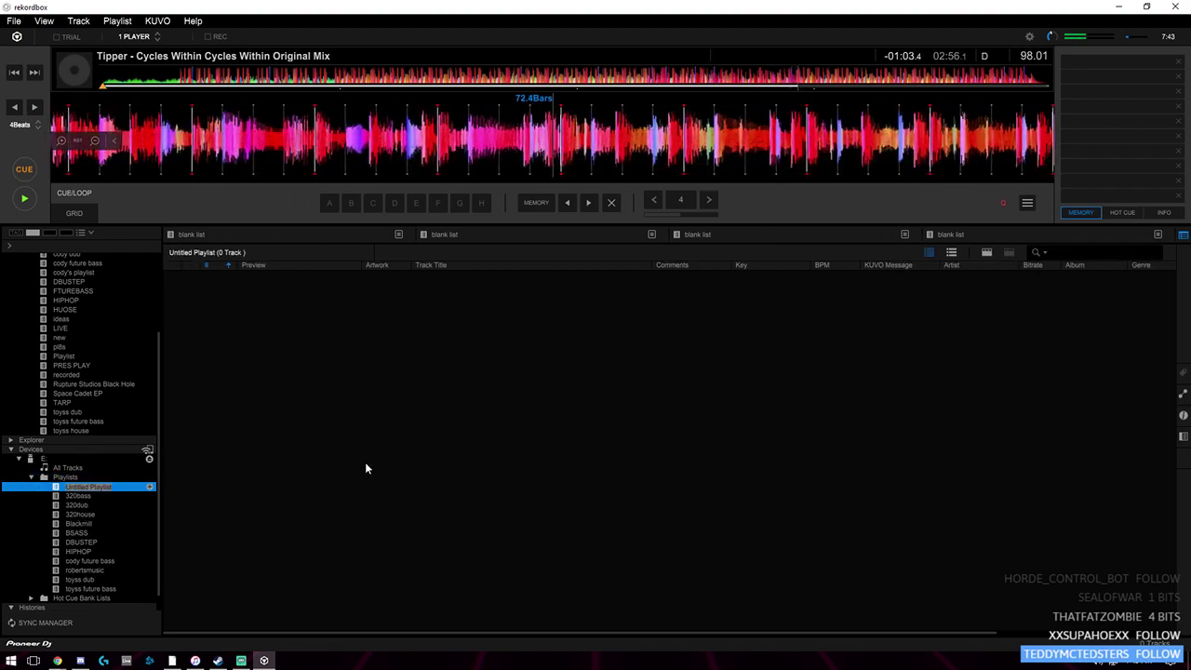
key("BackSpace")
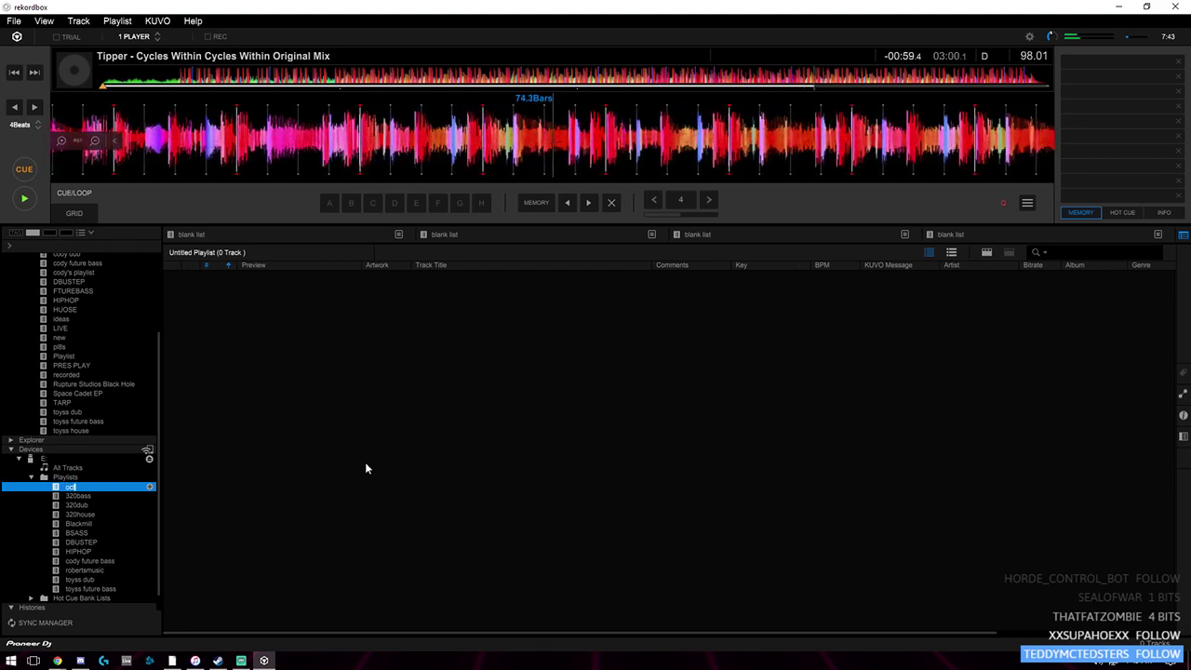
type("oct25")
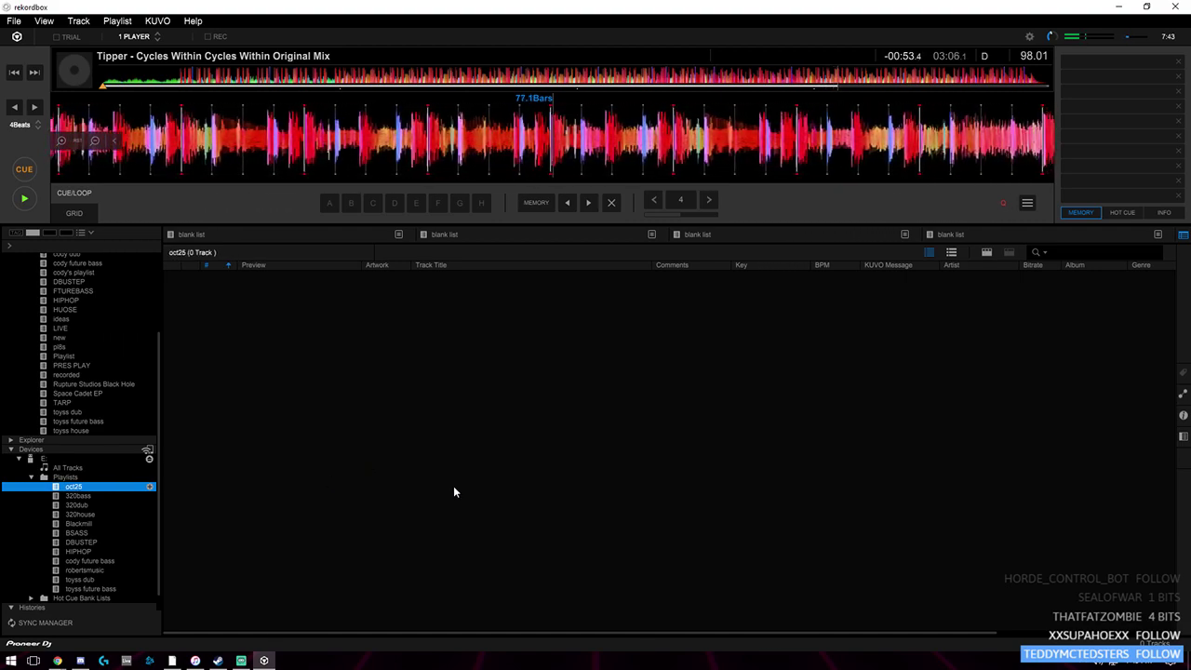
key("Return")
scroll(72, 364, "up", 4)
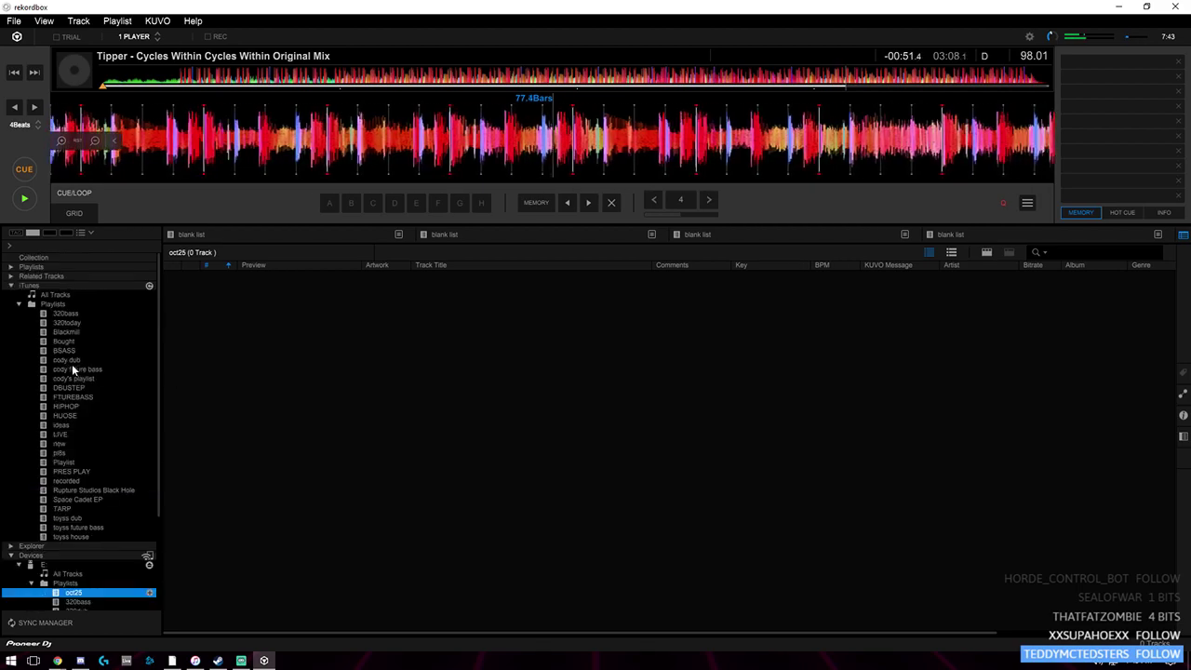
- Show iTunes 320bass, drag the Lions remix onto the drive, and sort by BPM ascending
left_click(67, 314)
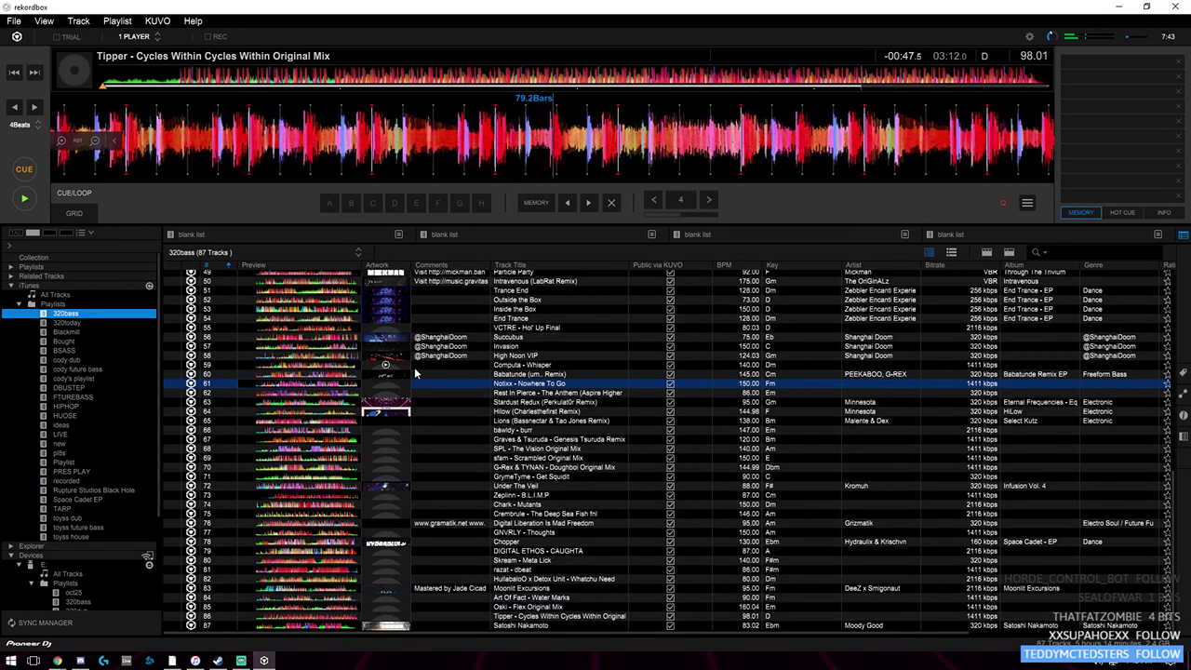
left_click_drag(554, 421, 120, 504)
left_click_drag(539, 421, 82, 524)
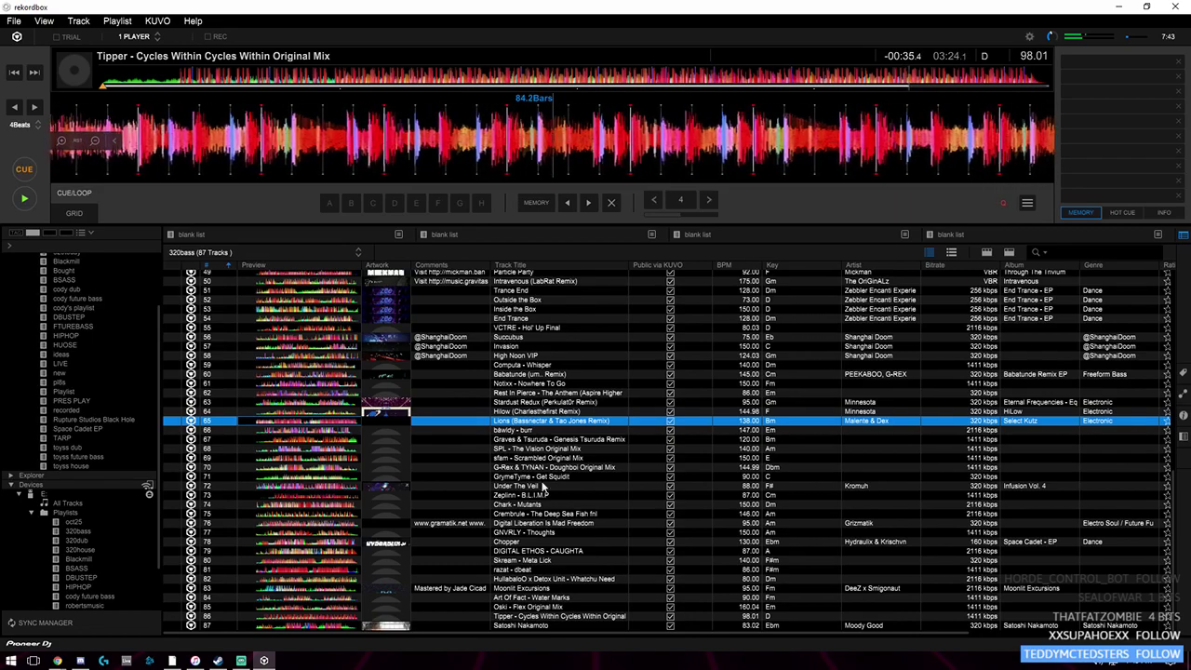
left_click(740, 266)
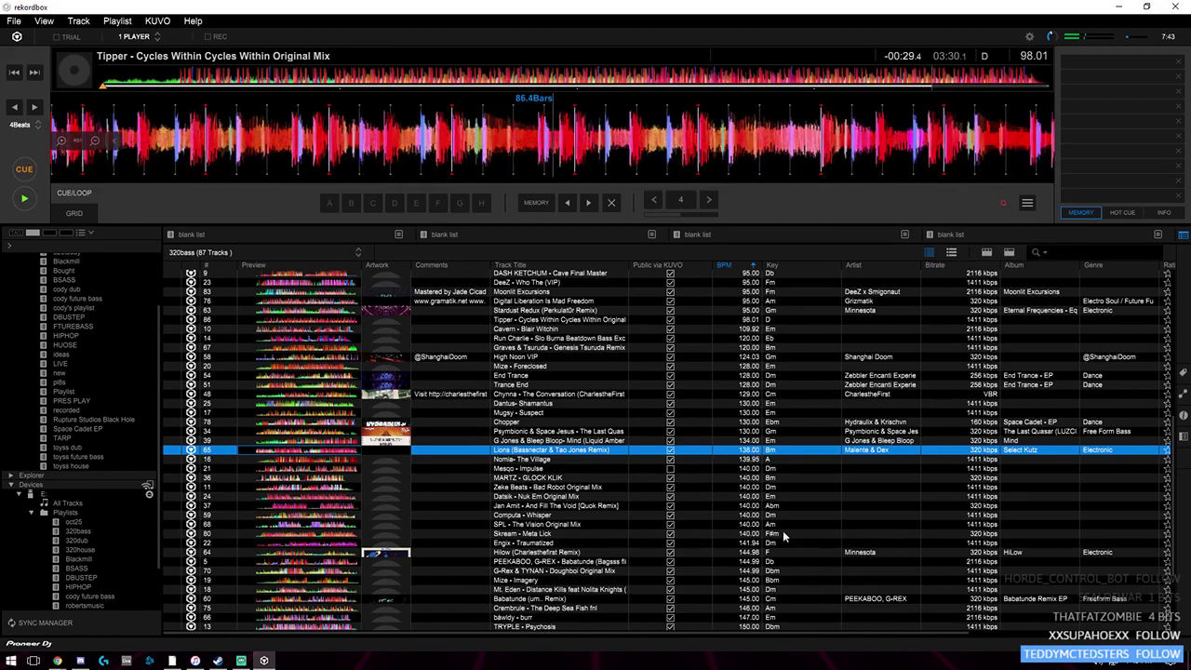
- Copy SPL - The Vision and sfam - Scrambled into the drive's oct25 playlist
scroll(786, 535, "down", 3)
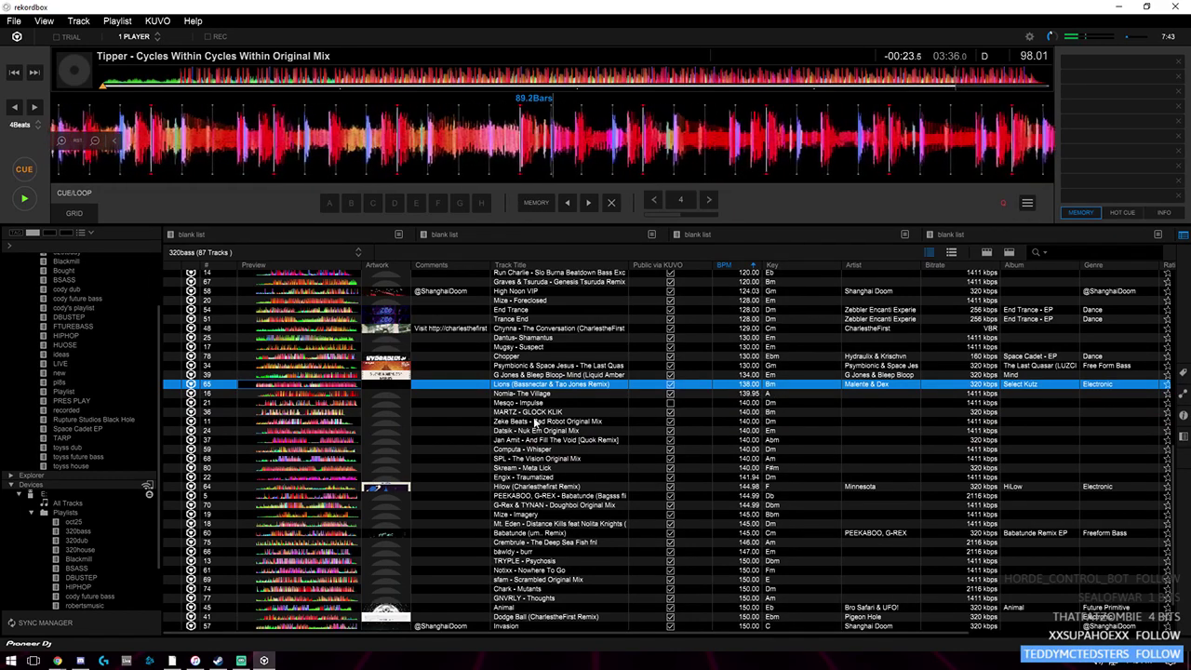
left_click_drag(507, 459, 94, 523)
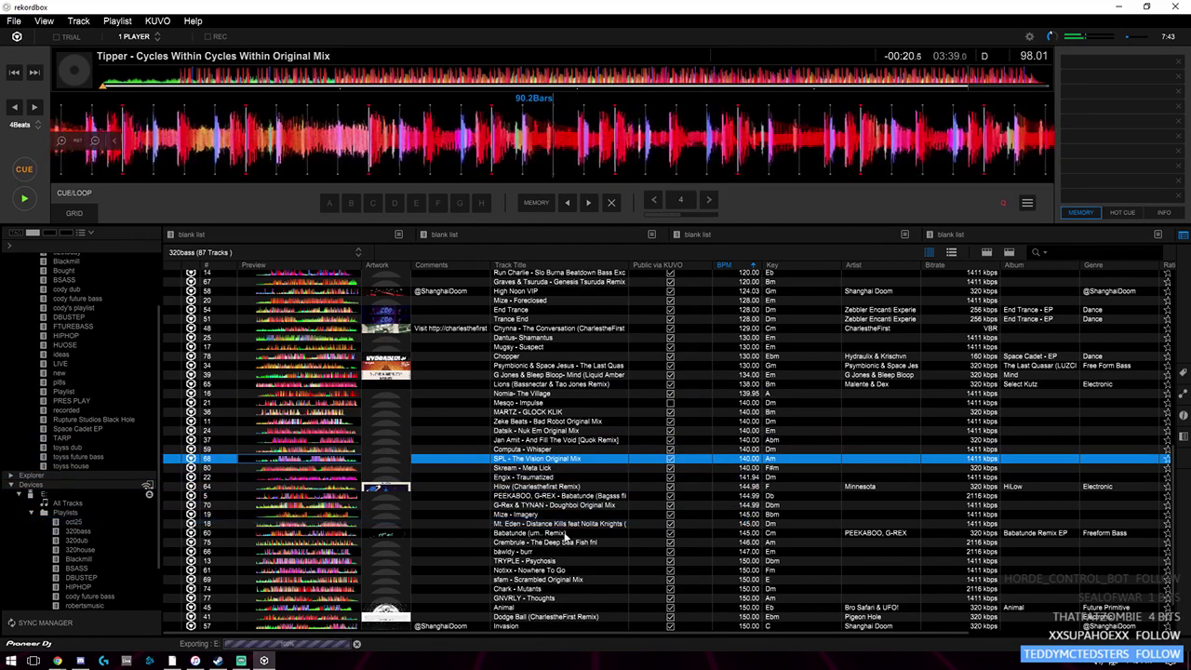
left_click(531, 553)
scroll(531, 553, "down", 2)
left_click_drag(536, 523, 87, 518)
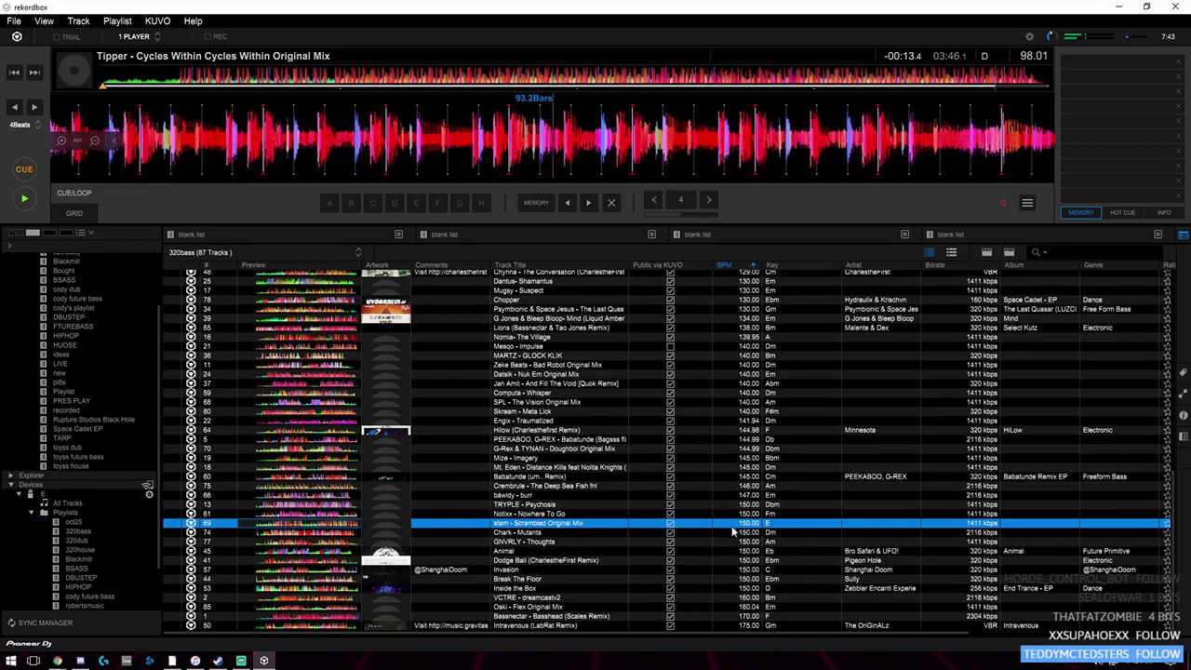
- Step through tracks from Fall In Love to DIGITAL ETHOS - CAUGHTA, then view oct25's three tracks
scroll(743, 532, "up", 1)
scroll(743, 524, "up", 10)
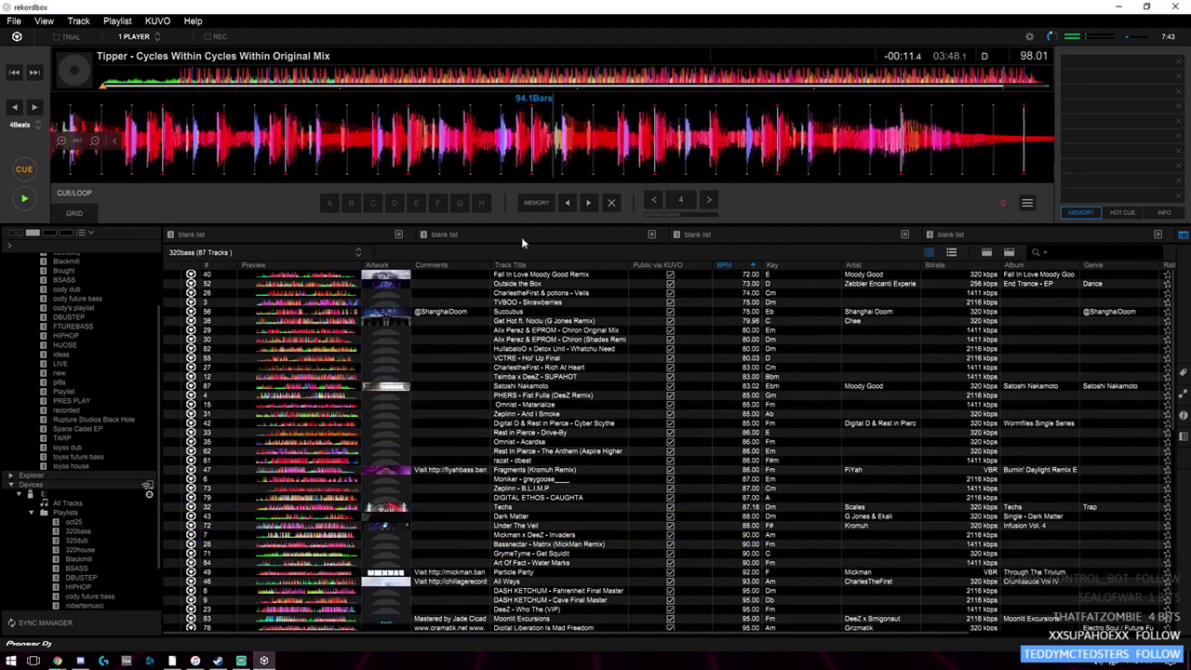
left_click(576, 276)
key("Down")
key("Down")
key("Down")
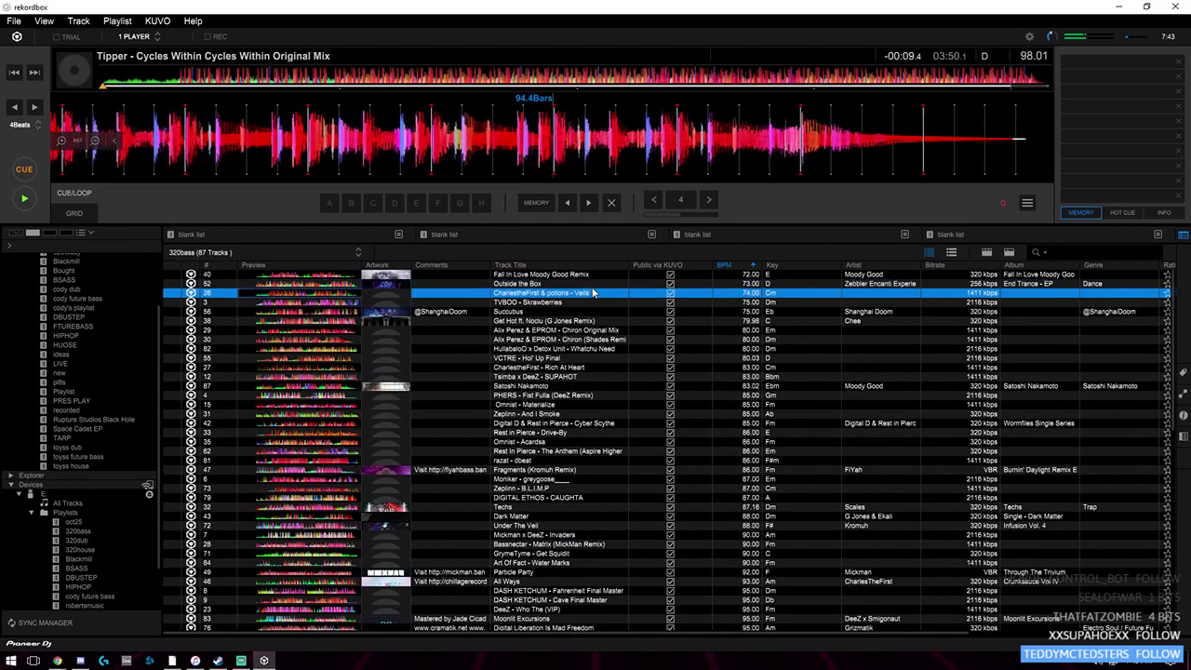
key("Down")
key("Down")
key("Down")
key("Down")
key("Down")
key("Down")
key("Down")
key("Down")
key("Down")
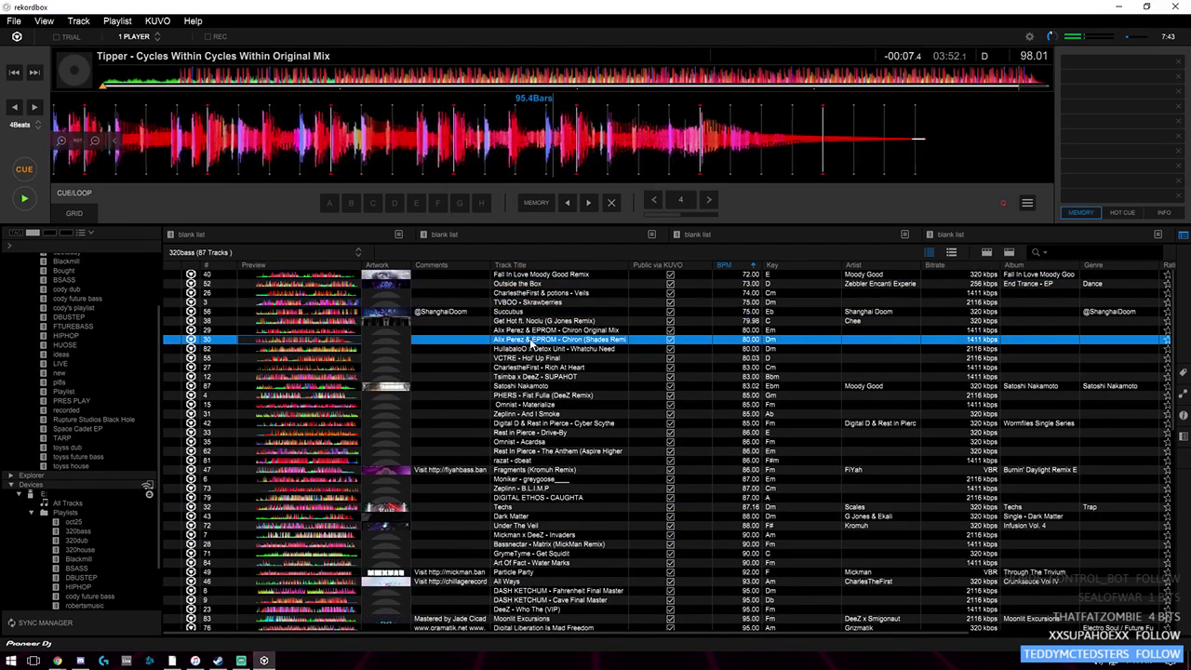
left_click(546, 499)
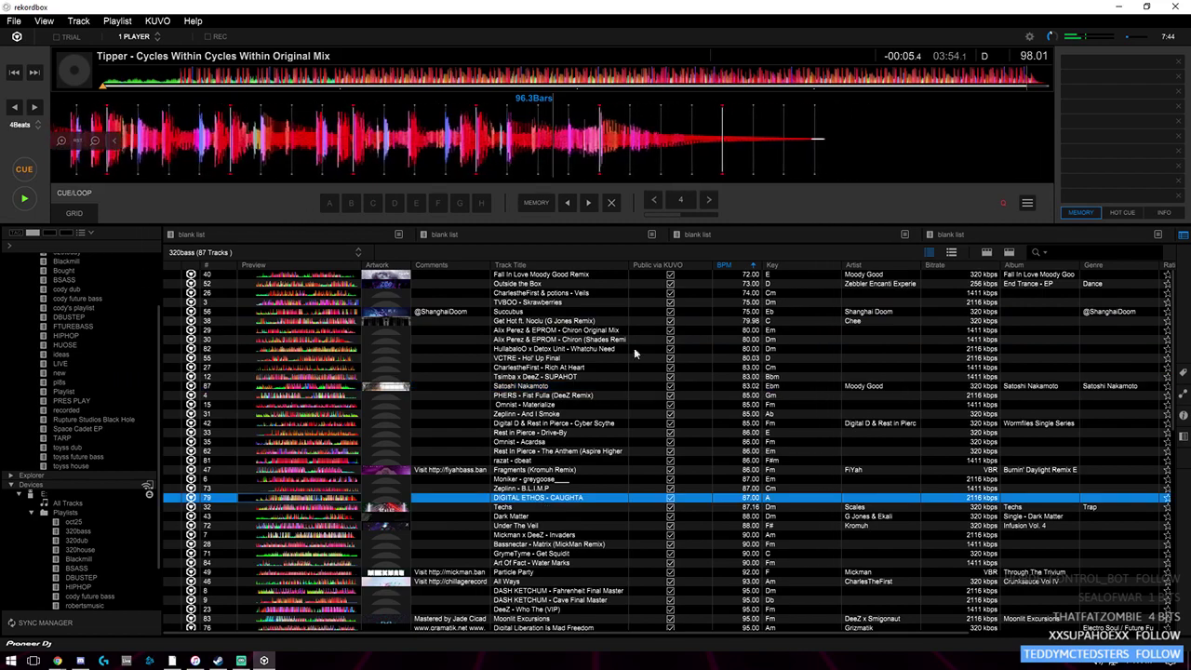
left_click(75, 521)
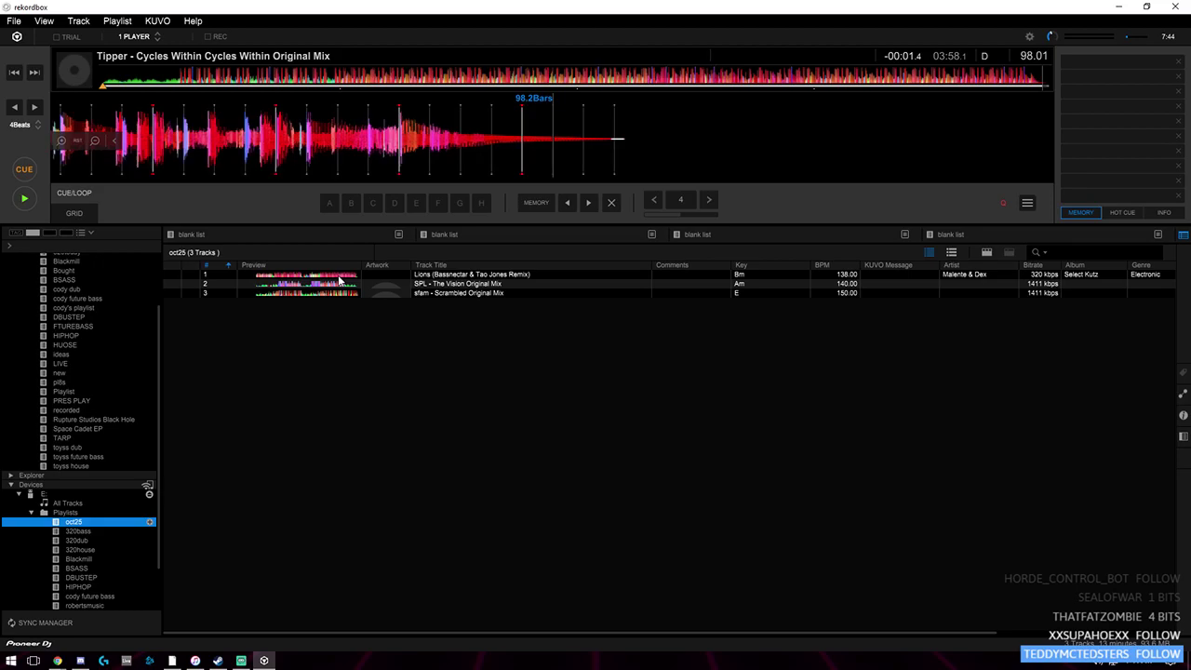
- Load Cavern - Blair Witchin from the drive's 320bass playlist and position it near 0:34
key("Down")
double_click(314, 276)
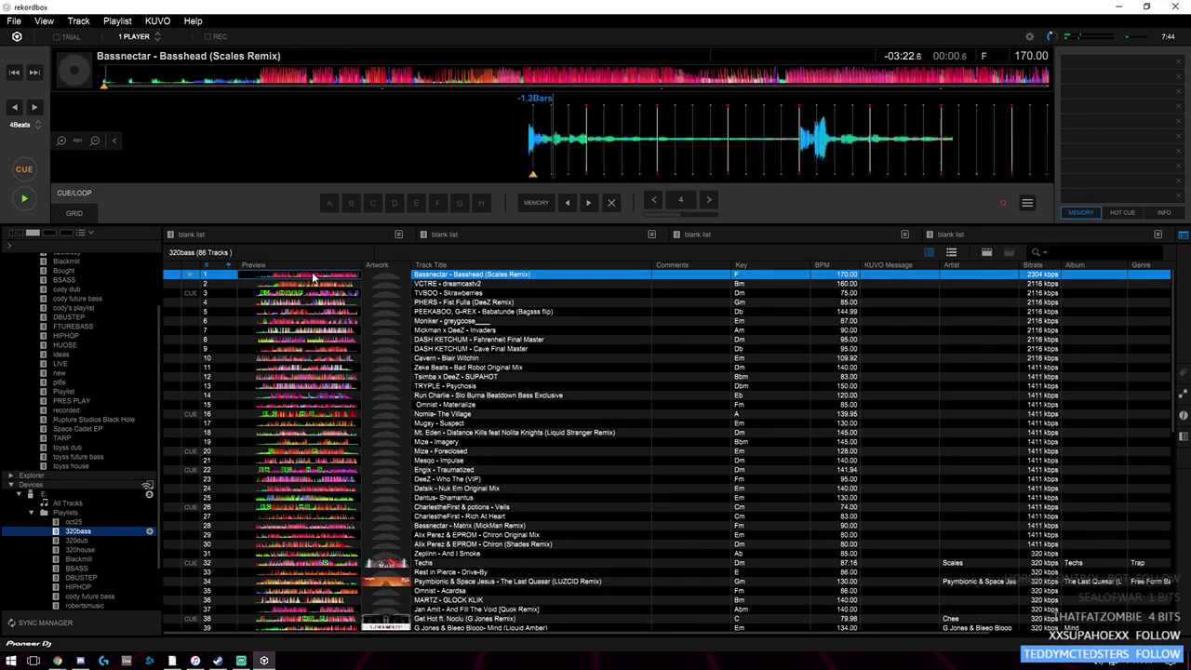
left_click_drag(445, 360, 485, 123)
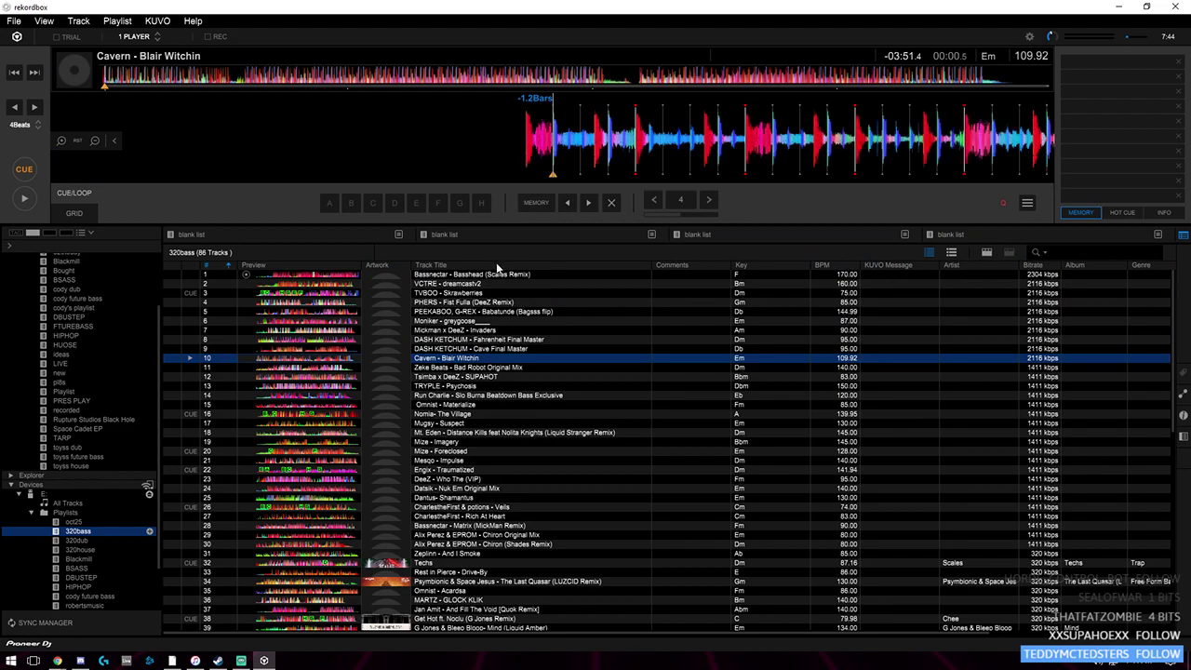
left_click(246, 83)
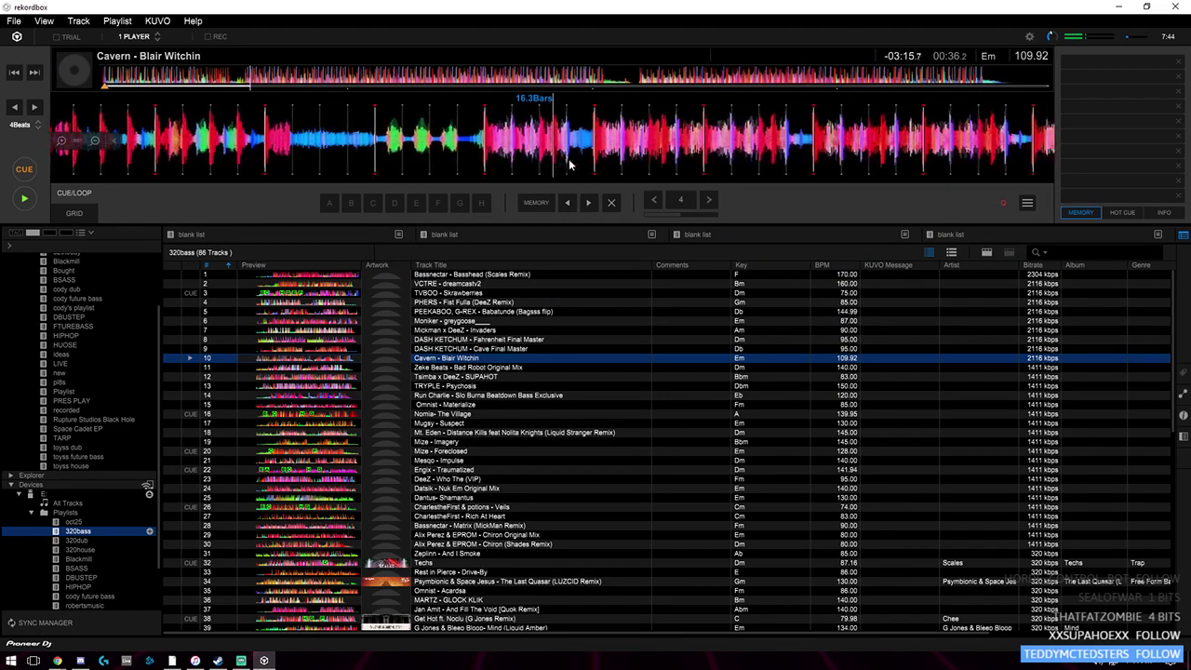
mouse_move(571, 165)
left_mouse_down()
mouse_move(592, 159)
mouse_move(570, 167)
left_mouse_up()
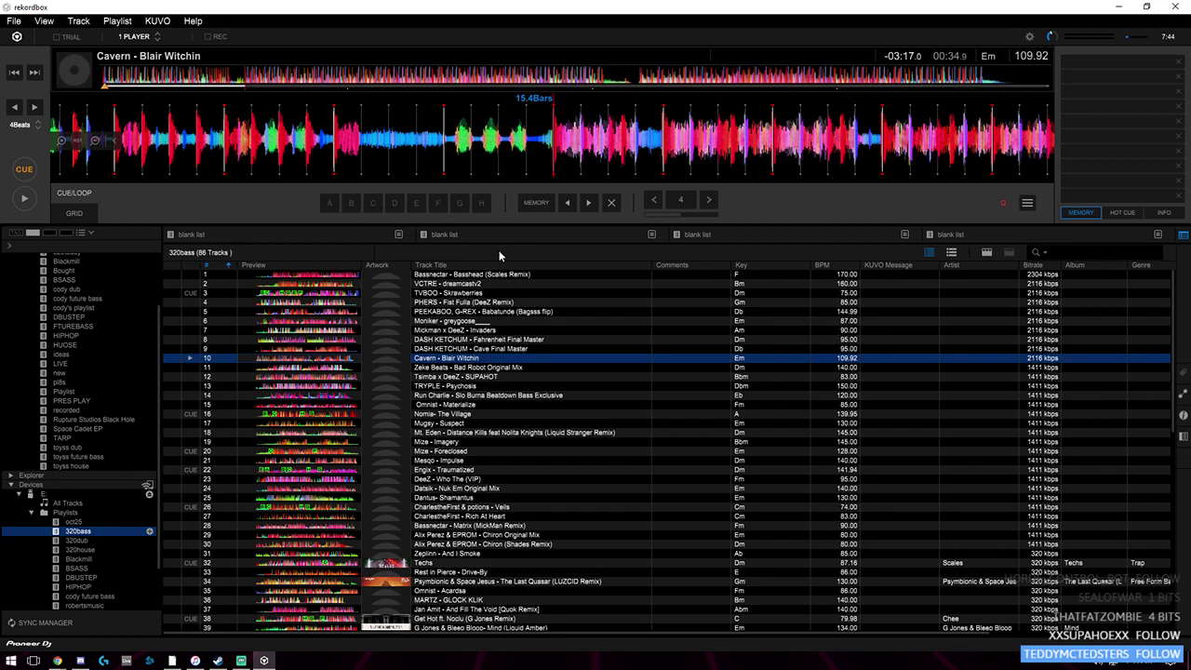
- Set hot cue A at 0:34 and hot cue F at about 2:09
left_click(332, 204)
left_click(648, 84)
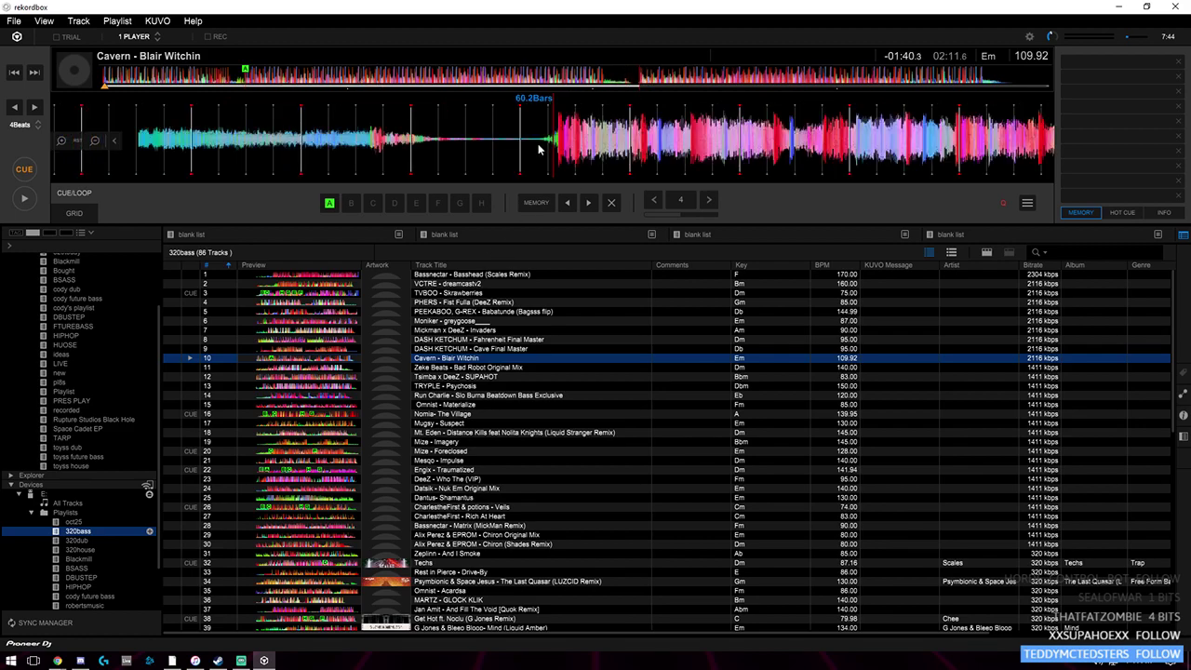
left_click(443, 203)
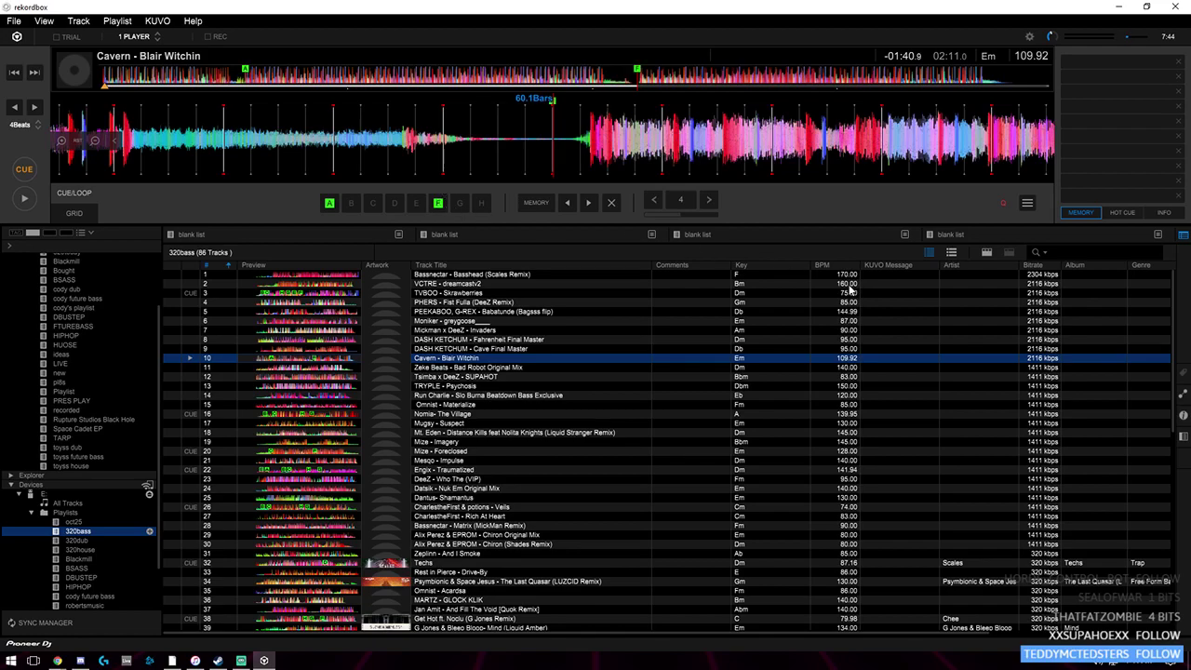
- Set hot cue H at about 1:56 in the track
key("1")
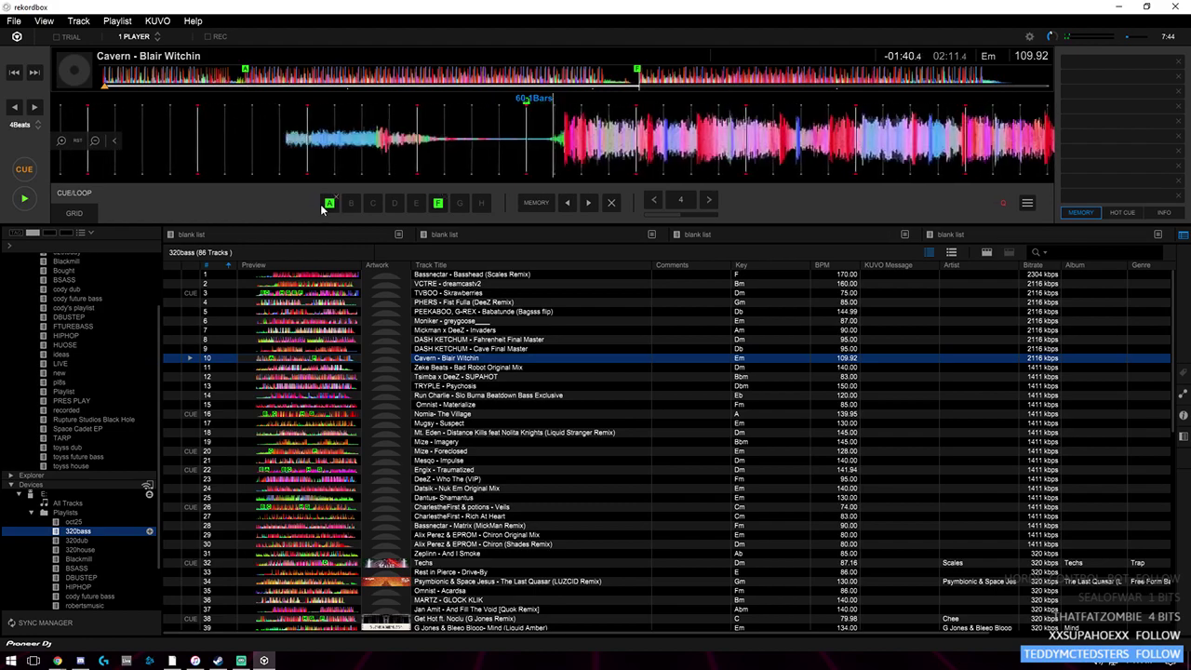
left_click(453, 84)
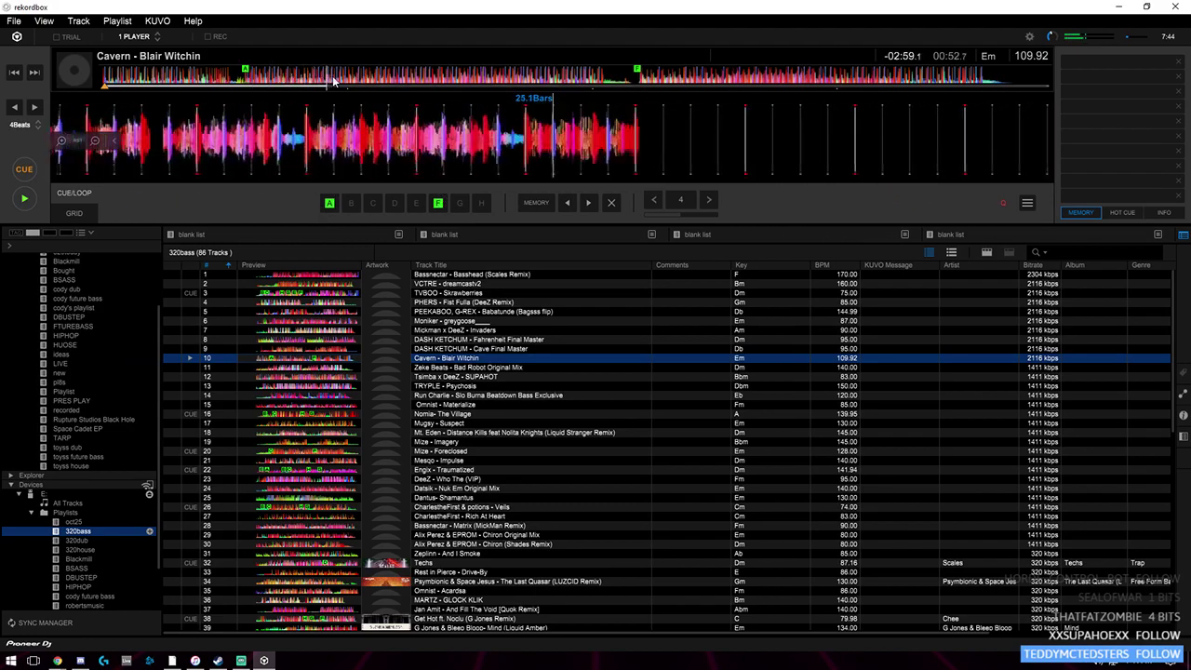
left_click(587, 80)
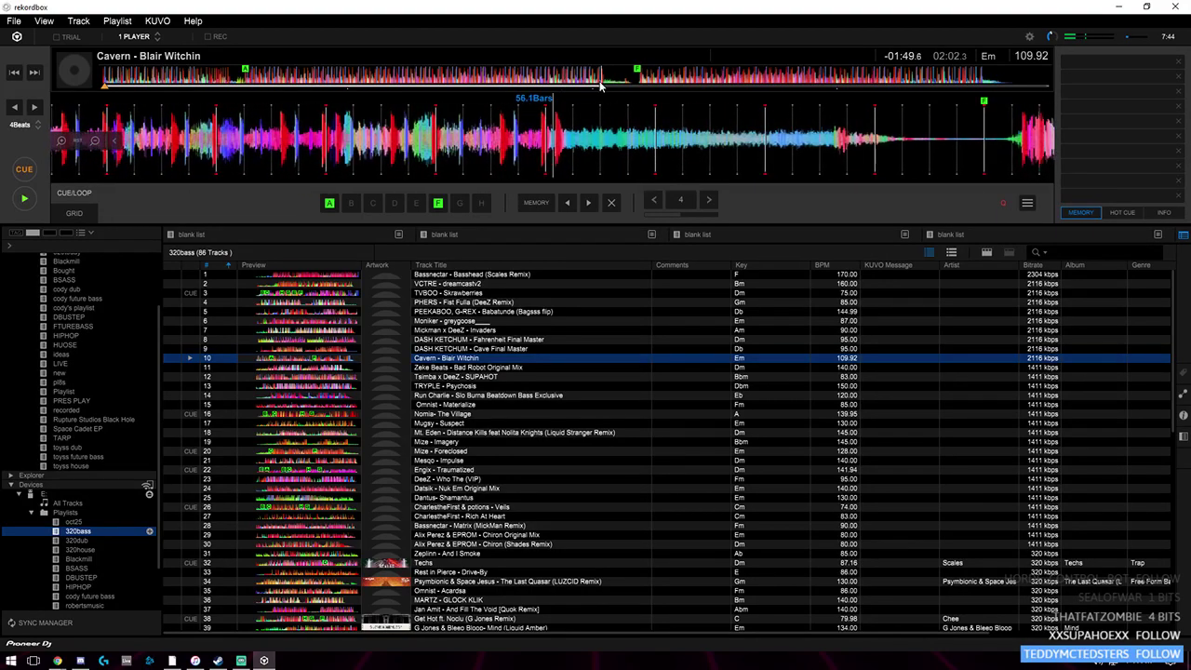
left_click(592, 85)
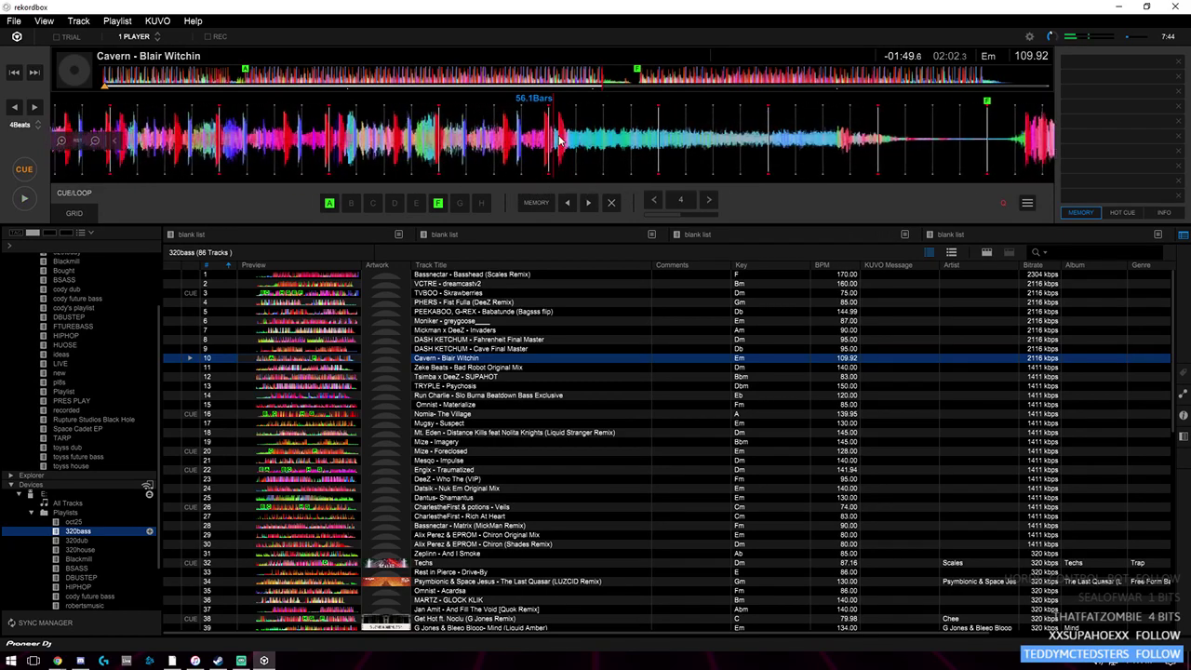
left_click(488, 203)
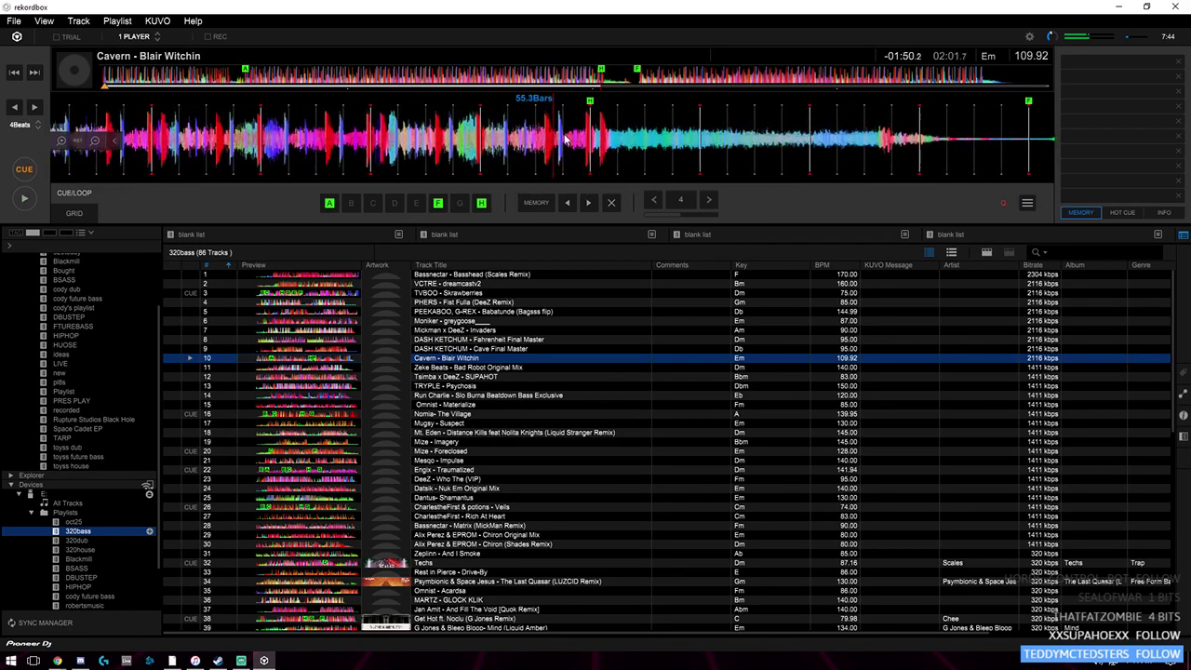
mouse_move(808, 154)
left_mouse_down()
mouse_move(816, 129)
mouse_move(676, 144)
left_mouse_up()
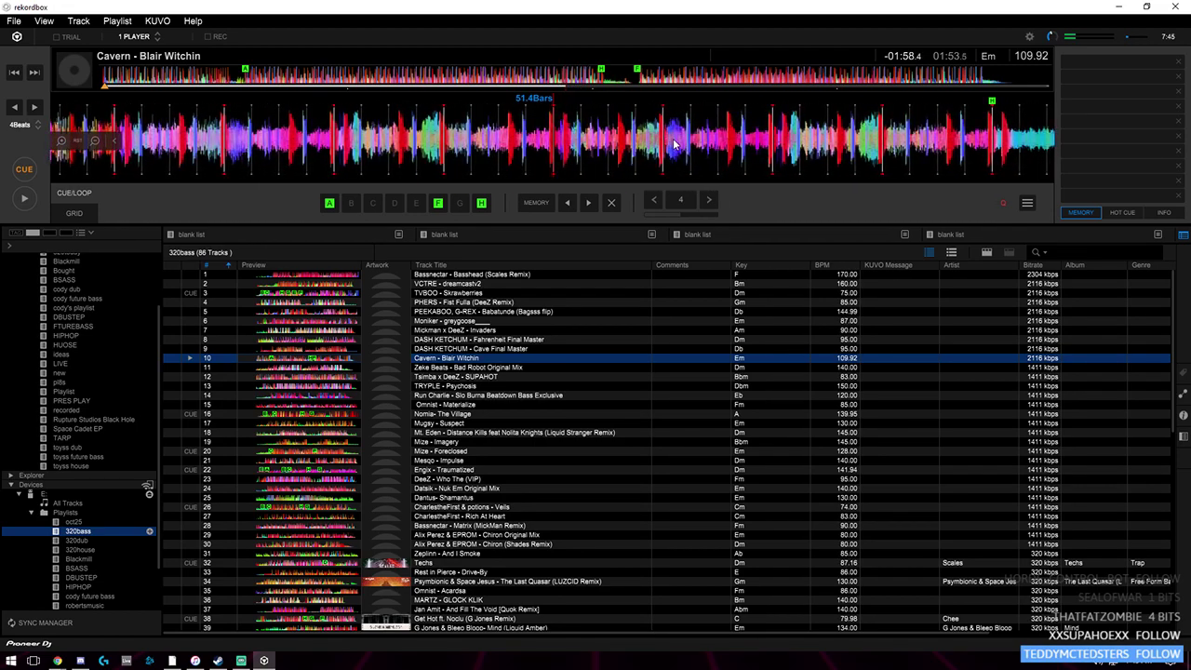
- Set hot cue G on Cavern - Blair Witchin and scrub the track back a few seconds
left_click(462, 209)
mouse_move(530, 140)
left_mouse_down()
mouse_move(771, 144)
mouse_move(756, 149)
left_mouse_up()
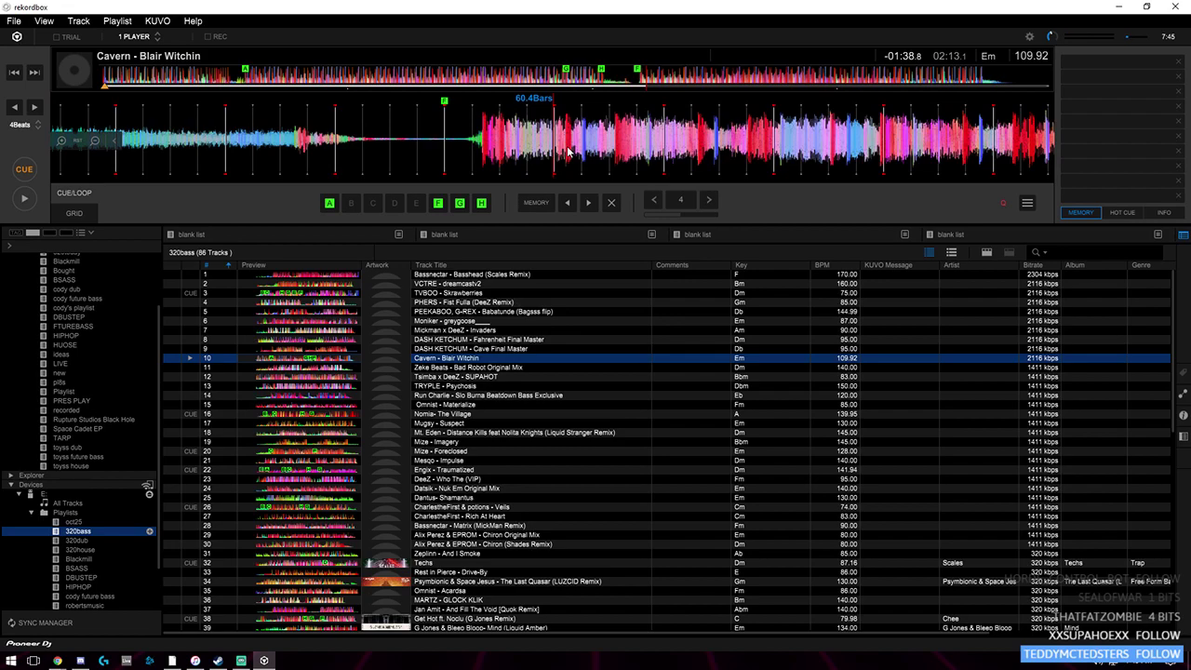
- Review the oct25 playlist, then eject the USB flash drive from the sidebar
left_click(82, 521)
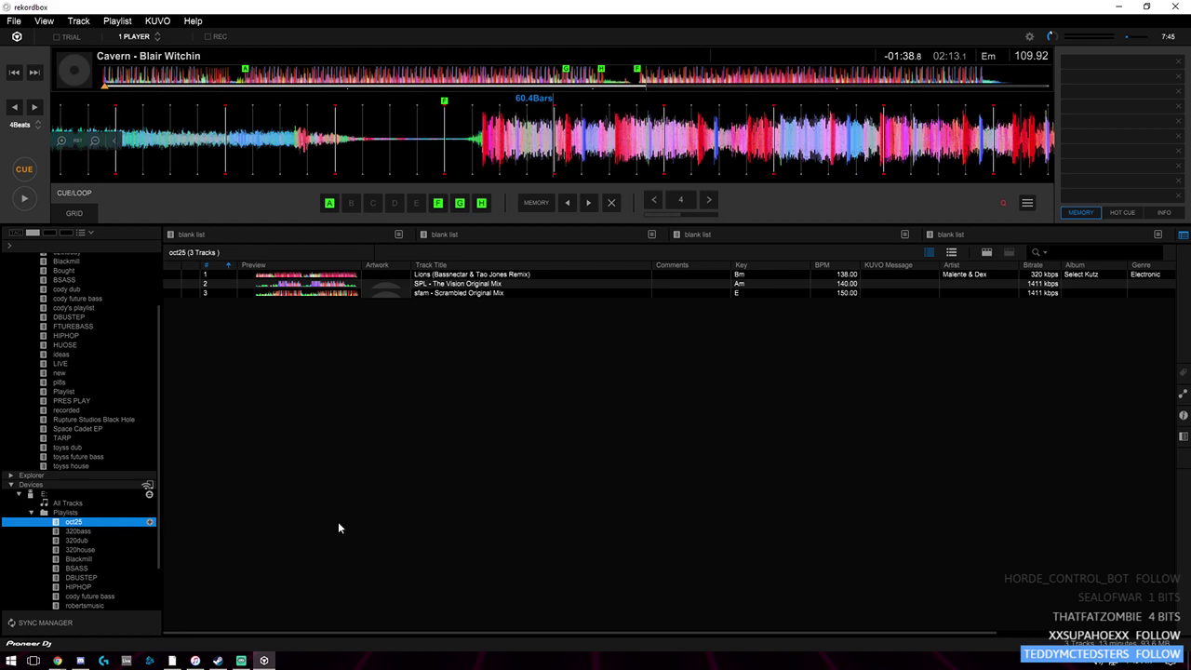
left_click(43, 495)
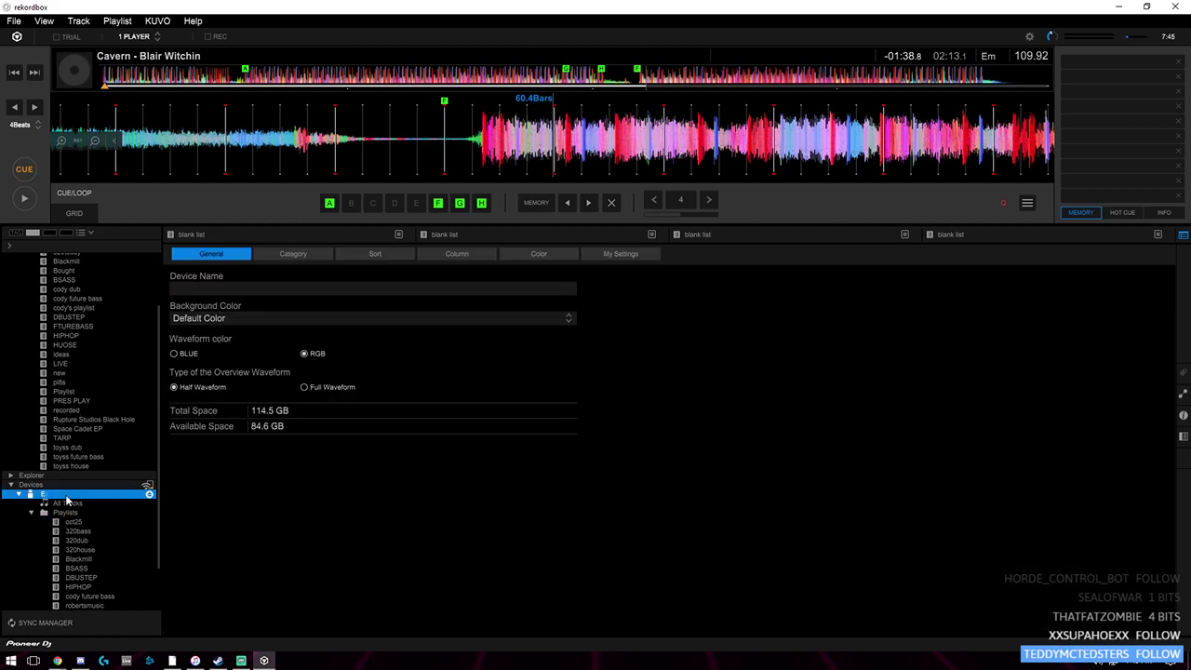
left_click(148, 496)
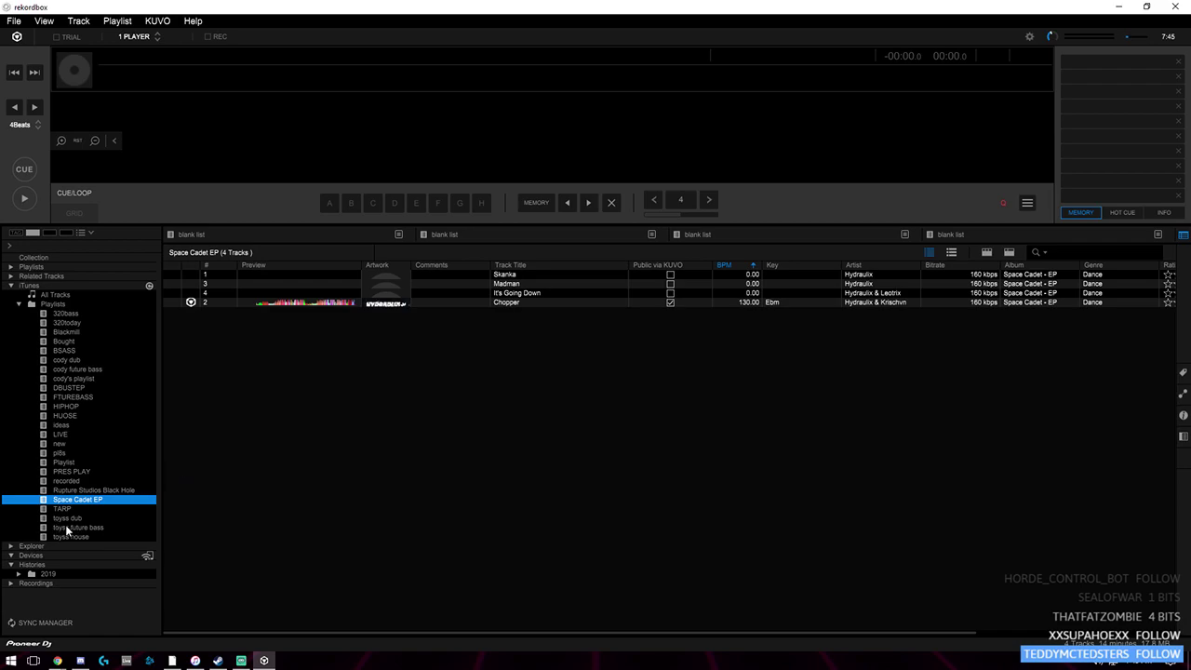
- Show the Devices page to confirm no drive is connected
left_click(30, 555)
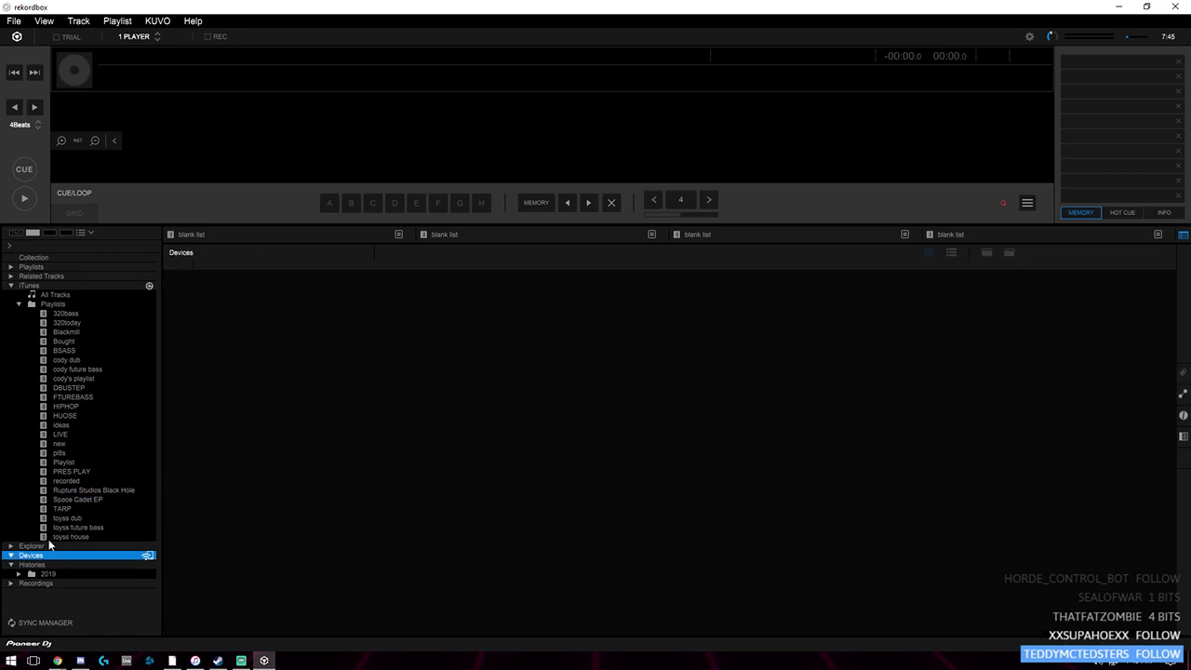